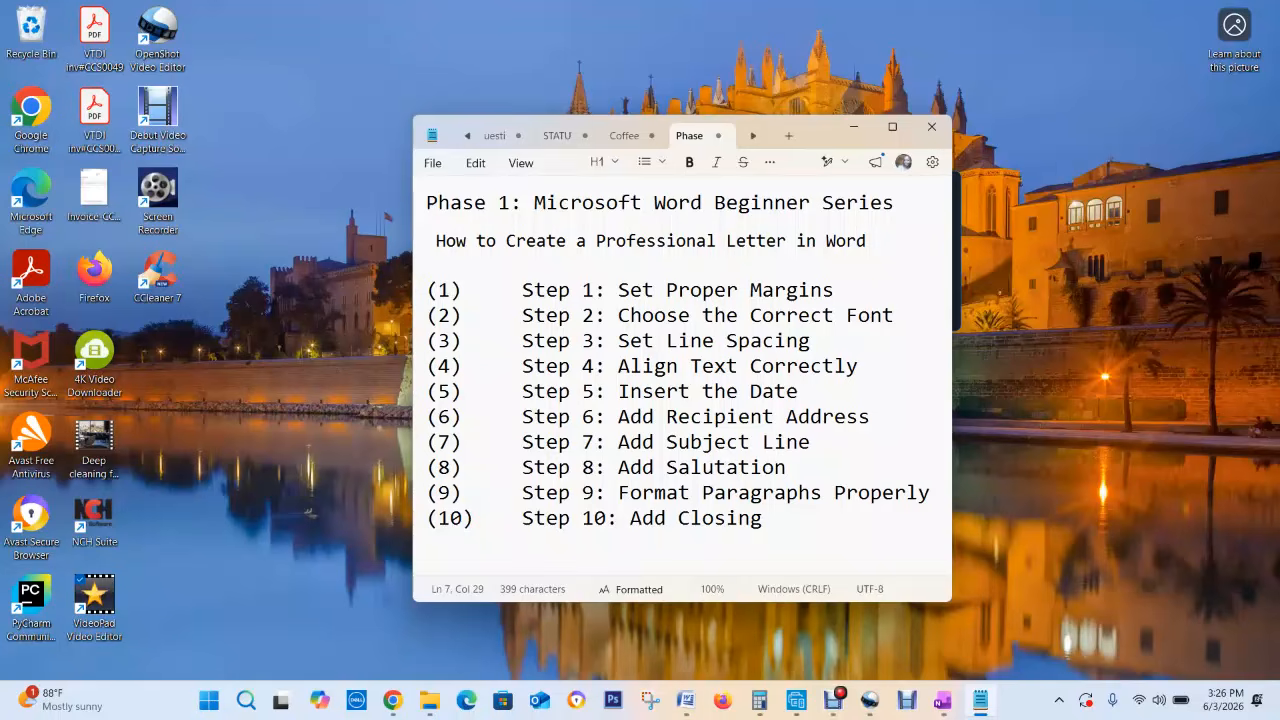
- Review the ten-step Notepad checklist for creating a professional letter, from setting margins to adding the closing
{"action": "left_click", "coordinate": [835, 290]}
{"action": "left_click", "coordinate": [895, 315]}
{"action": "left_click", "coordinate": [811, 341]}
{"action": "left_click", "coordinate": [859, 366]}
{"action": "left_click", "coordinate": [799, 391]}
{"action": "left_click", "coordinate": [871, 417]}
{"action": "left_click", "coordinate": [811, 442]}
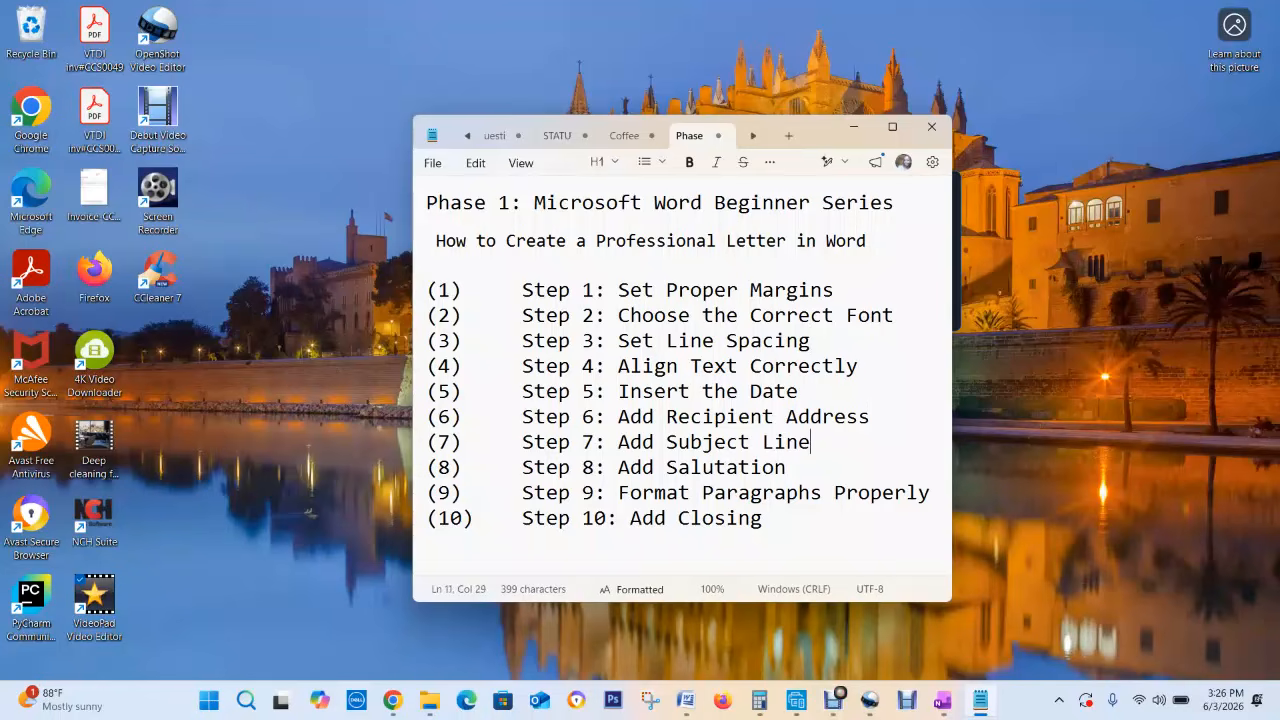
{"action": "left_click", "coordinate": [787, 467]}
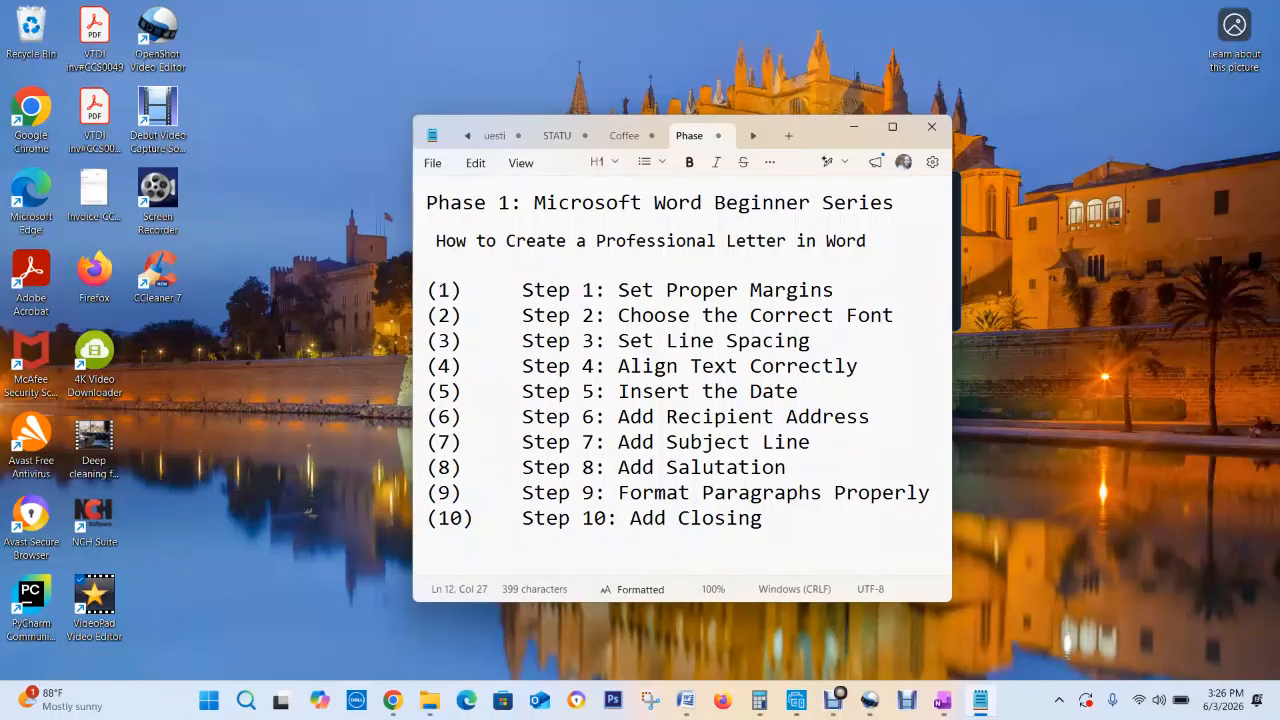
{"action": "left_click", "coordinate": [931, 492]}
{"action": "right_click", "coordinate": [765, 518]}
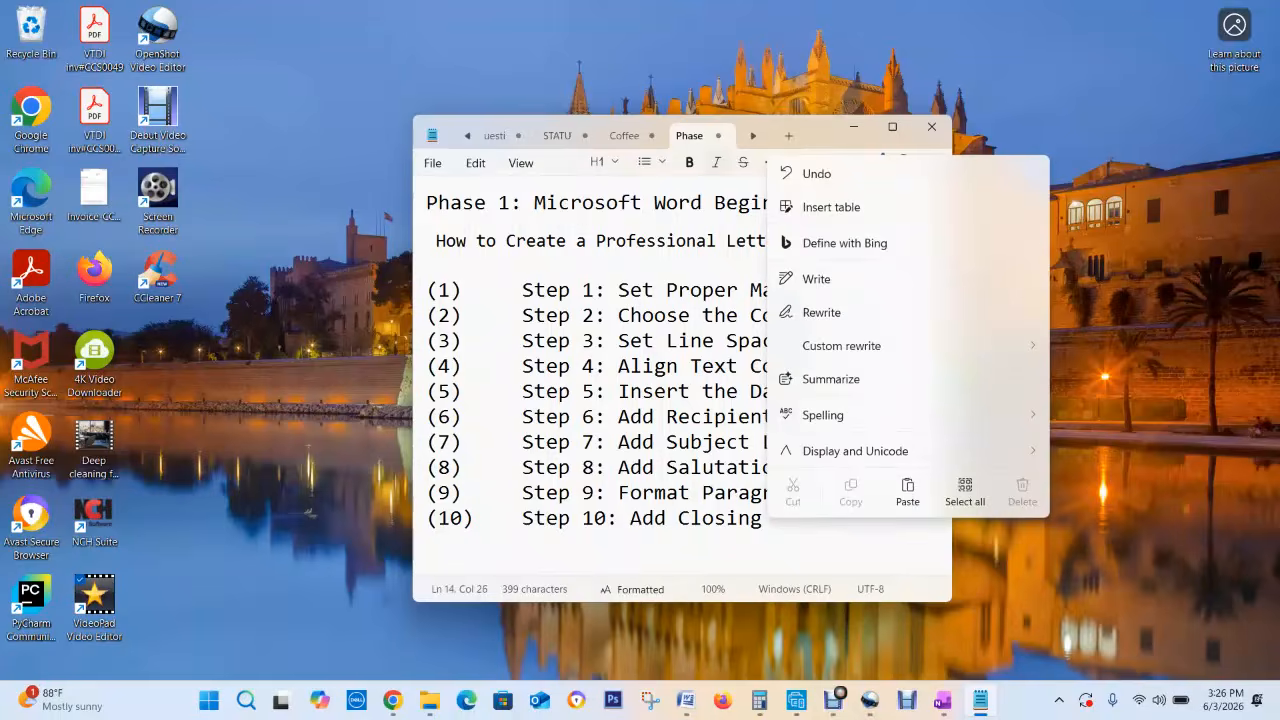
{"action": "key", "text": "Escape"}
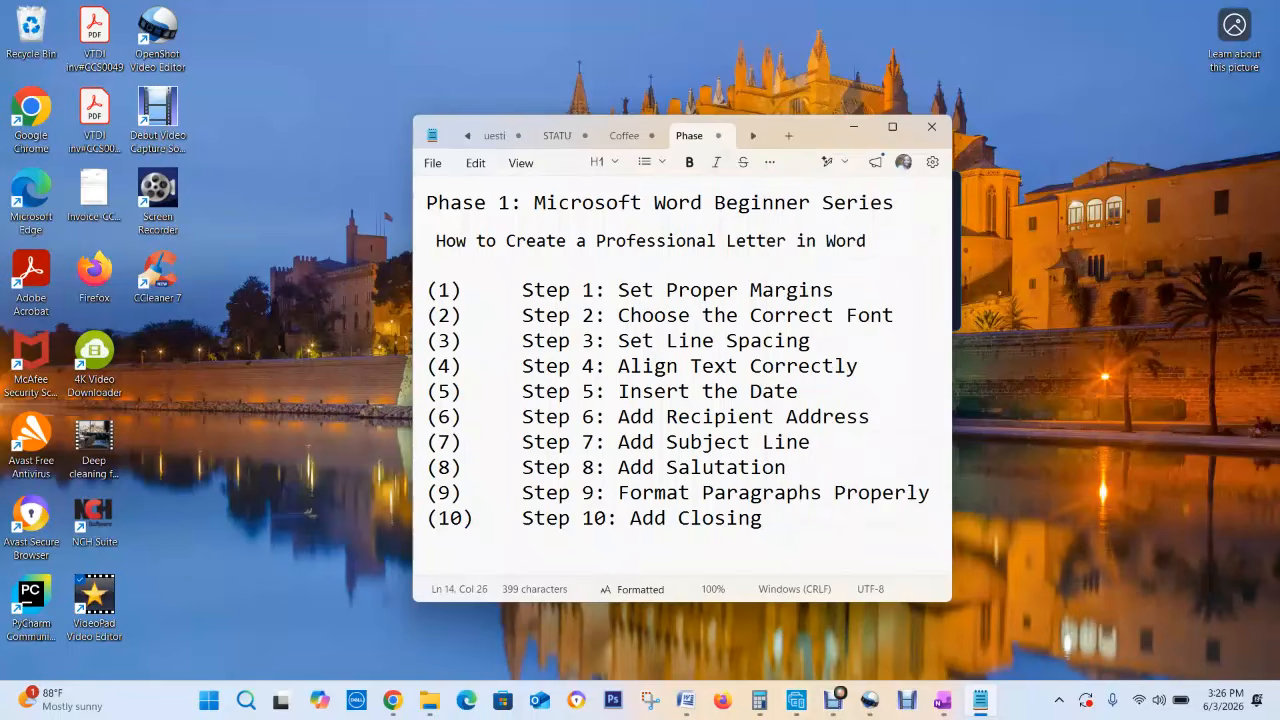
- Switch to the Document1 letter in Word and look through its contents
{"action": "mouse_move", "coordinate": [686, 700]}
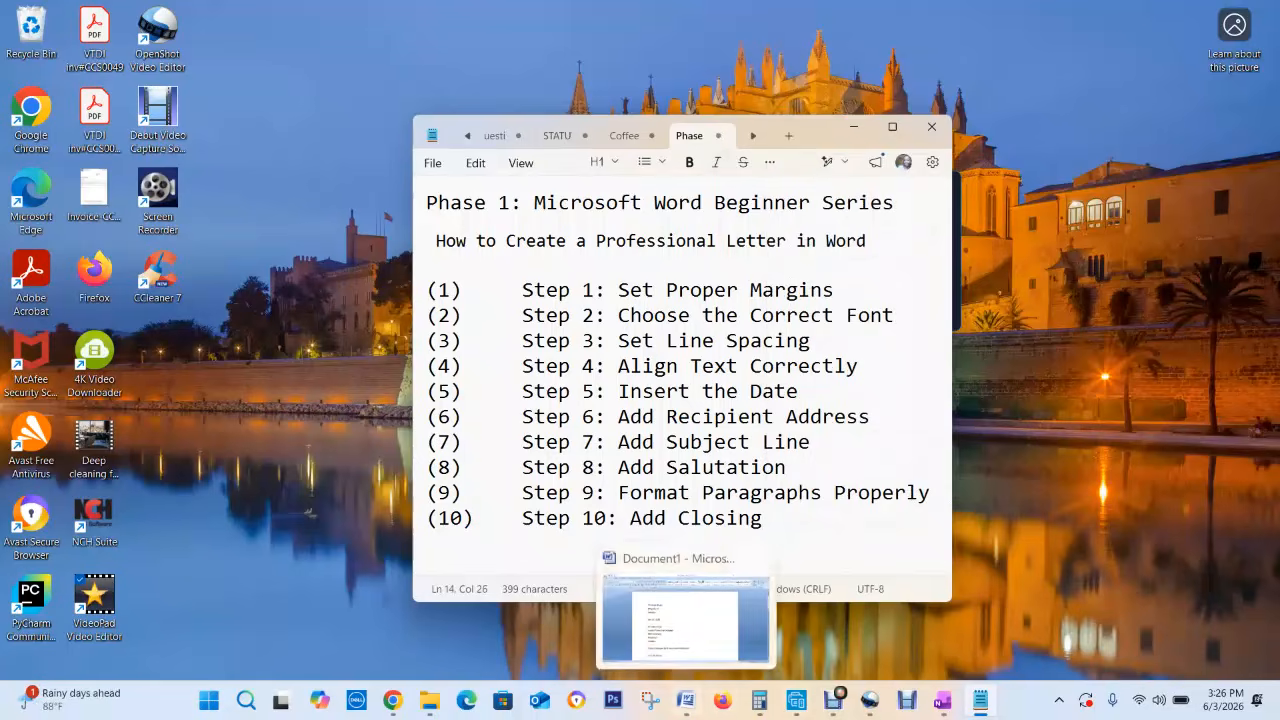
{"action": "left_click", "coordinate": [685, 620]}
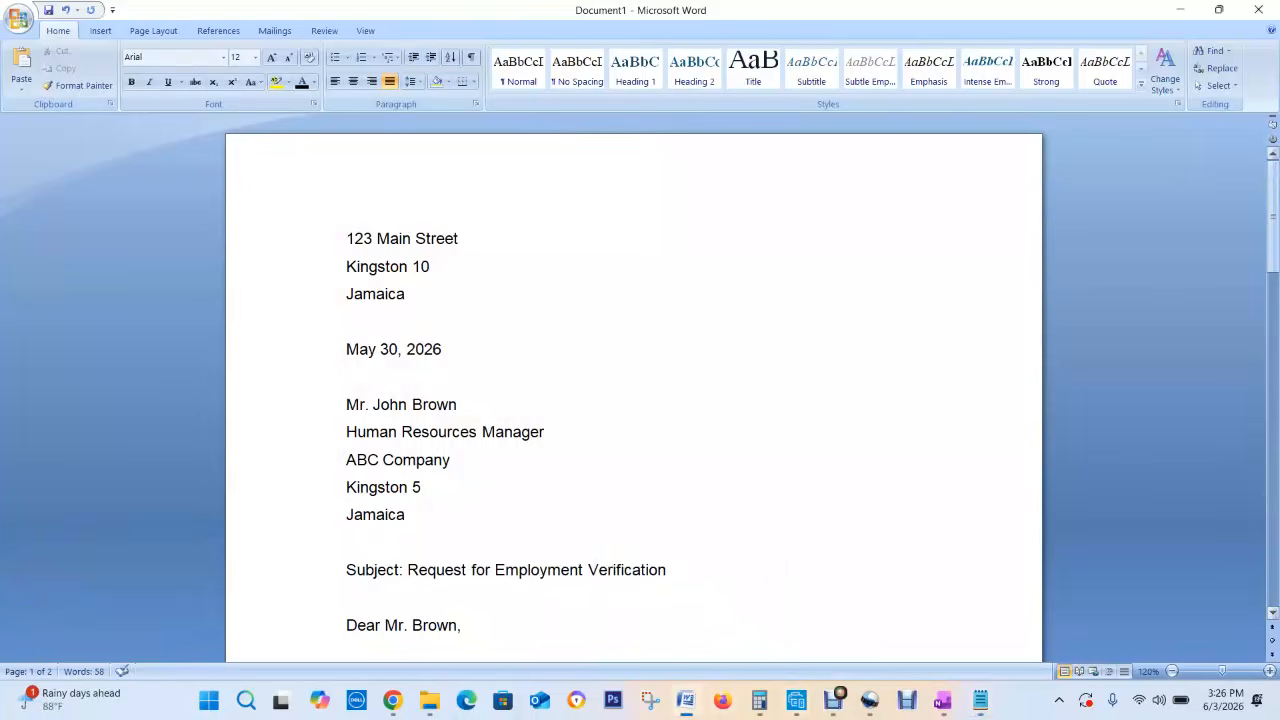
{"action": "right_click", "coordinate": [1273, 264]}
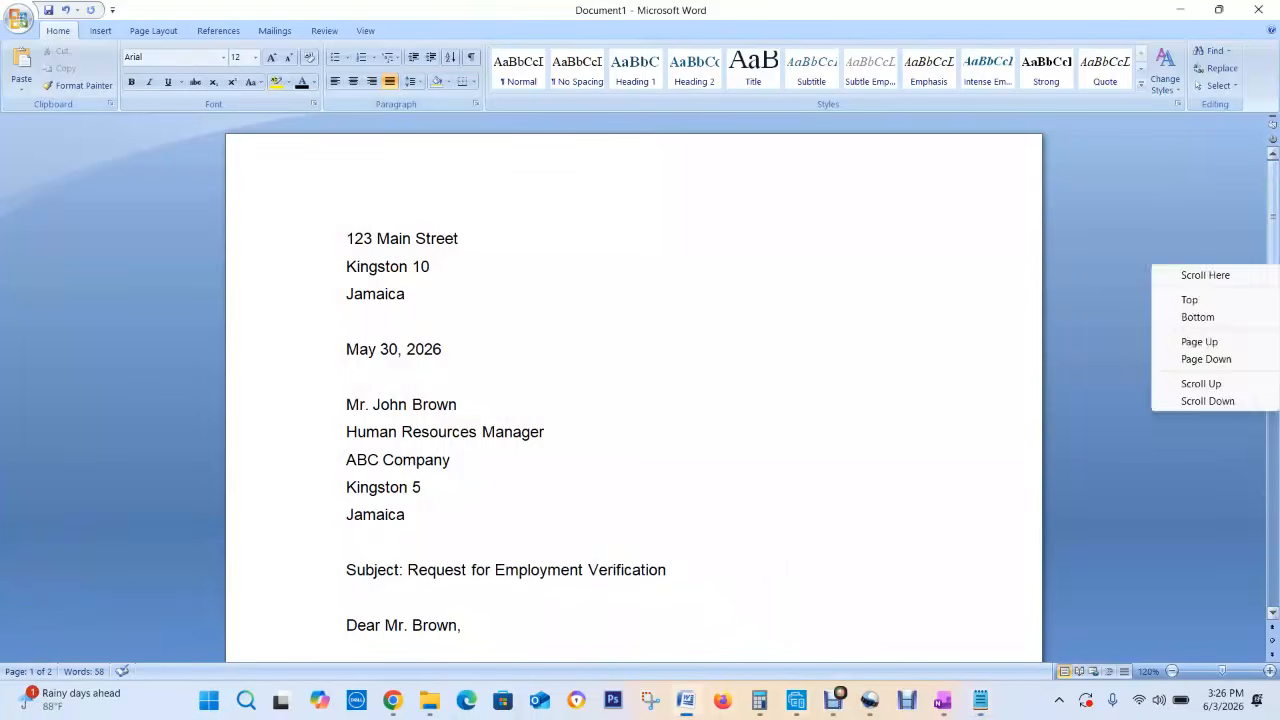
{"action": "left_click", "coordinate": [431, 267]}
{"action": "mouse_move", "coordinate": [1273, 200]}
{"action": "left_mouse_down"}
{"action": "mouse_move", "coordinate": [1273, 259]}
{"action": "mouse_move", "coordinate": [1273, 150]}
{"action": "left_mouse_up"}
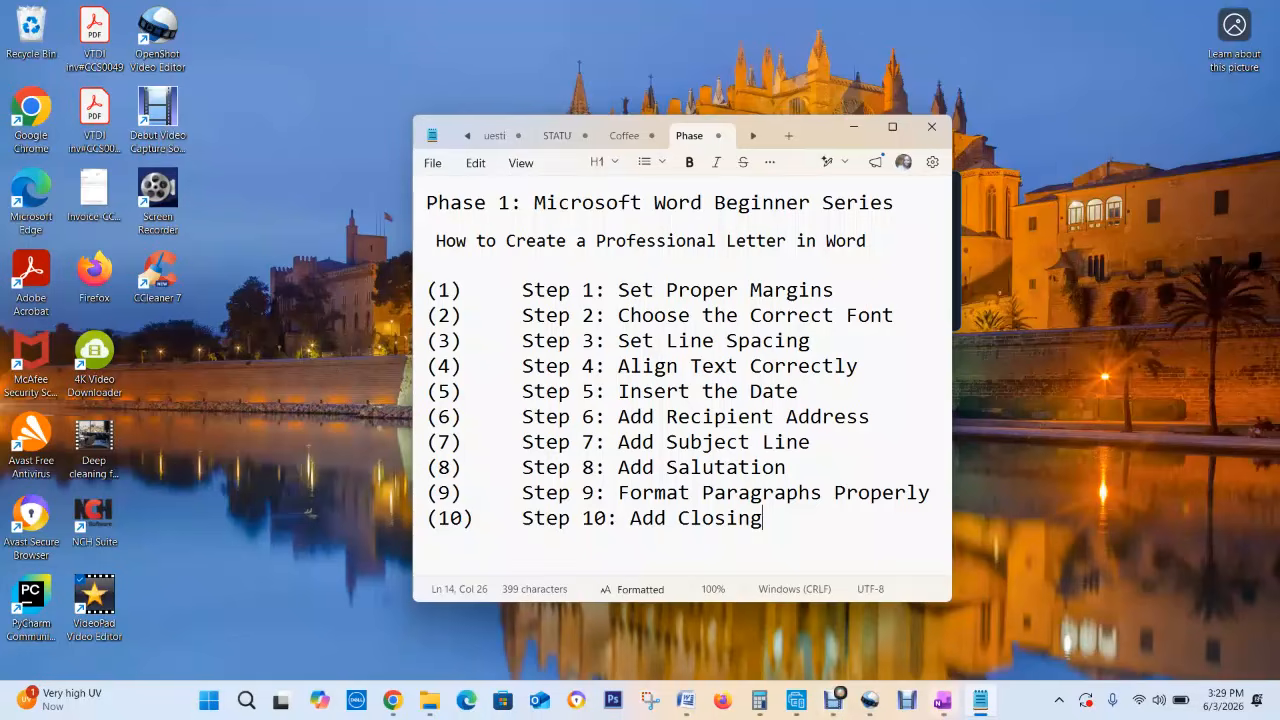
- Return to the letter in Word and apply custom margins of 1" on all four sides to the whole document
{"action": "left_click", "coordinate": [686, 700]}
{"action": "left_click", "coordinate": [431, 267]}
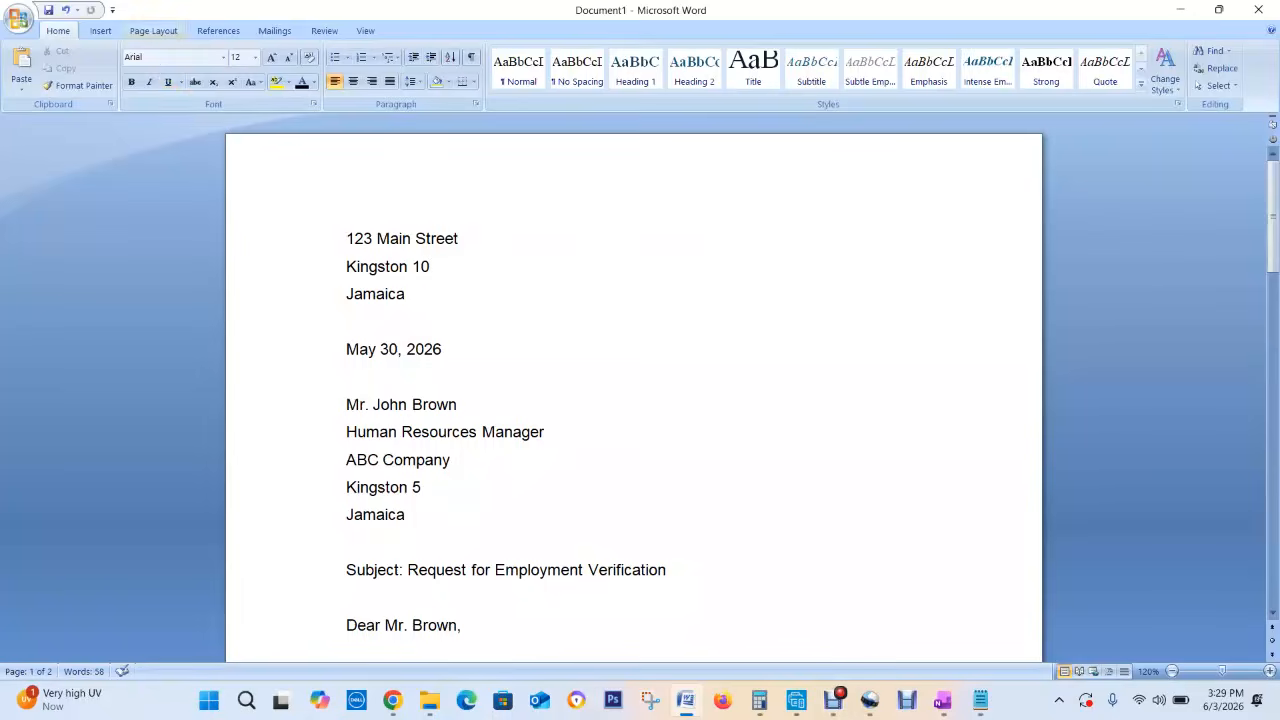
{"action": "left_click", "coordinate": [153, 30]}
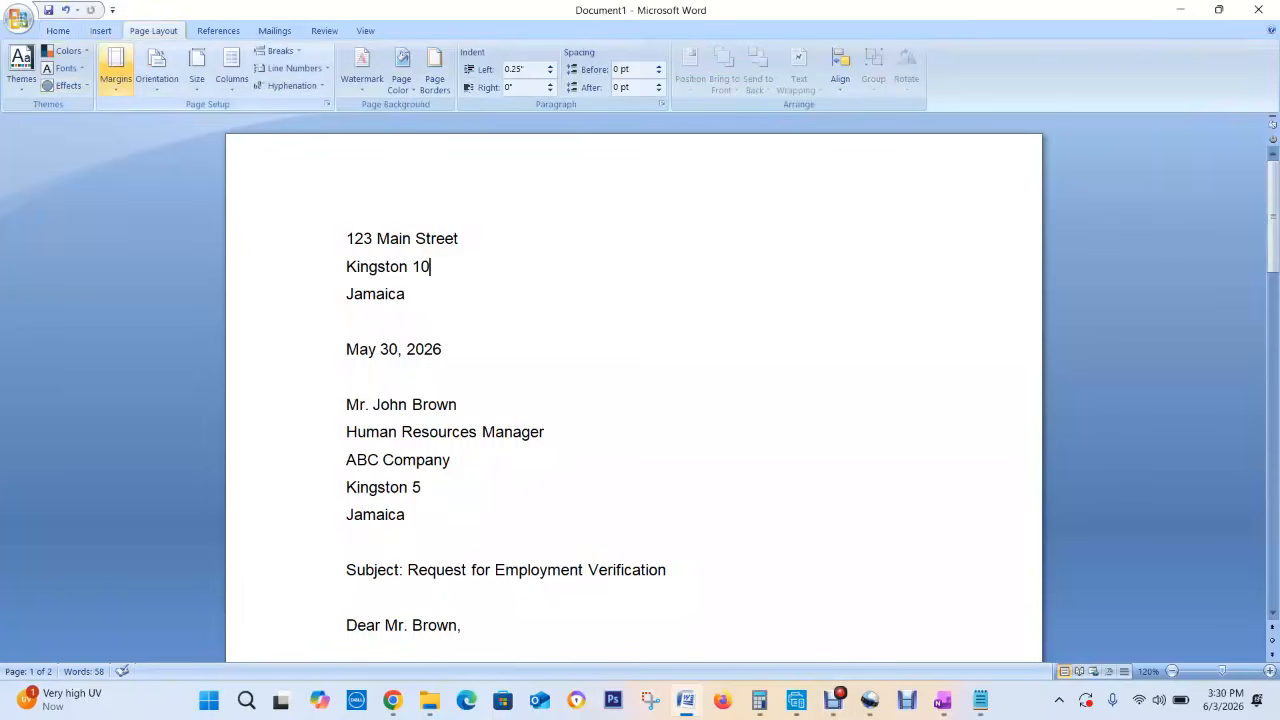
{"action": "left_click", "coordinate": [115, 70]}
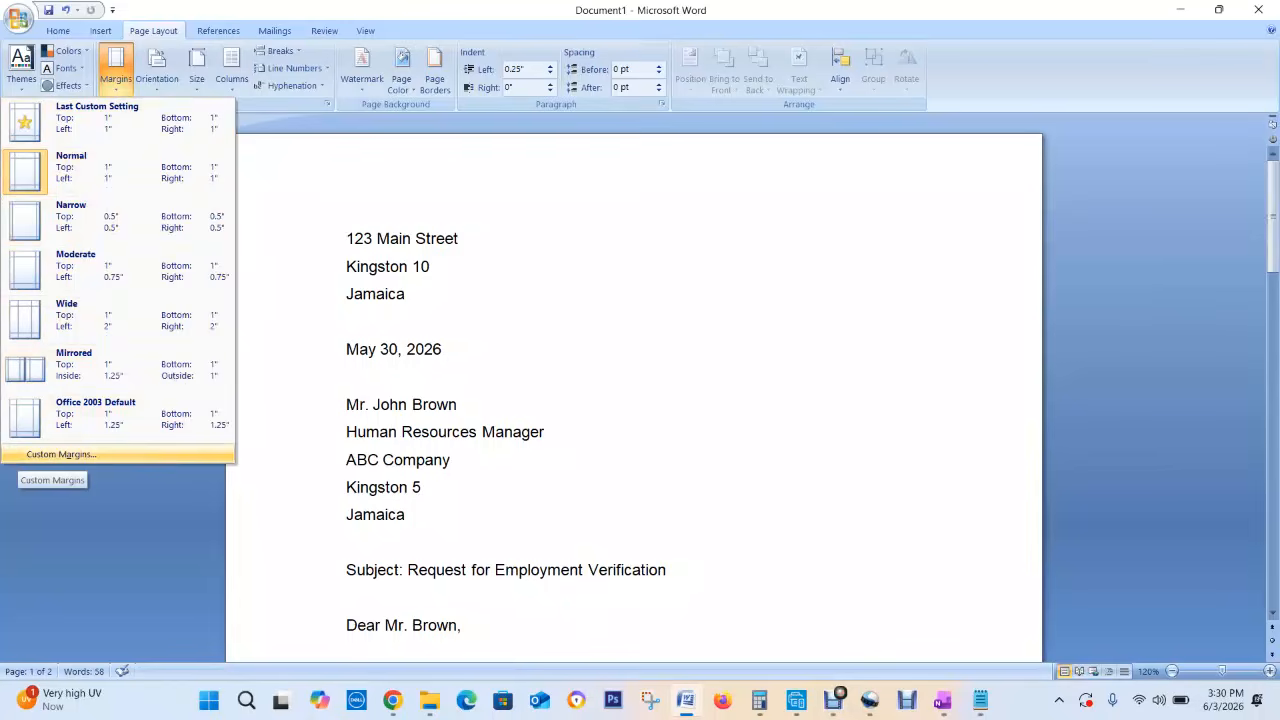
{"action": "left_click", "coordinate": [60, 455]}
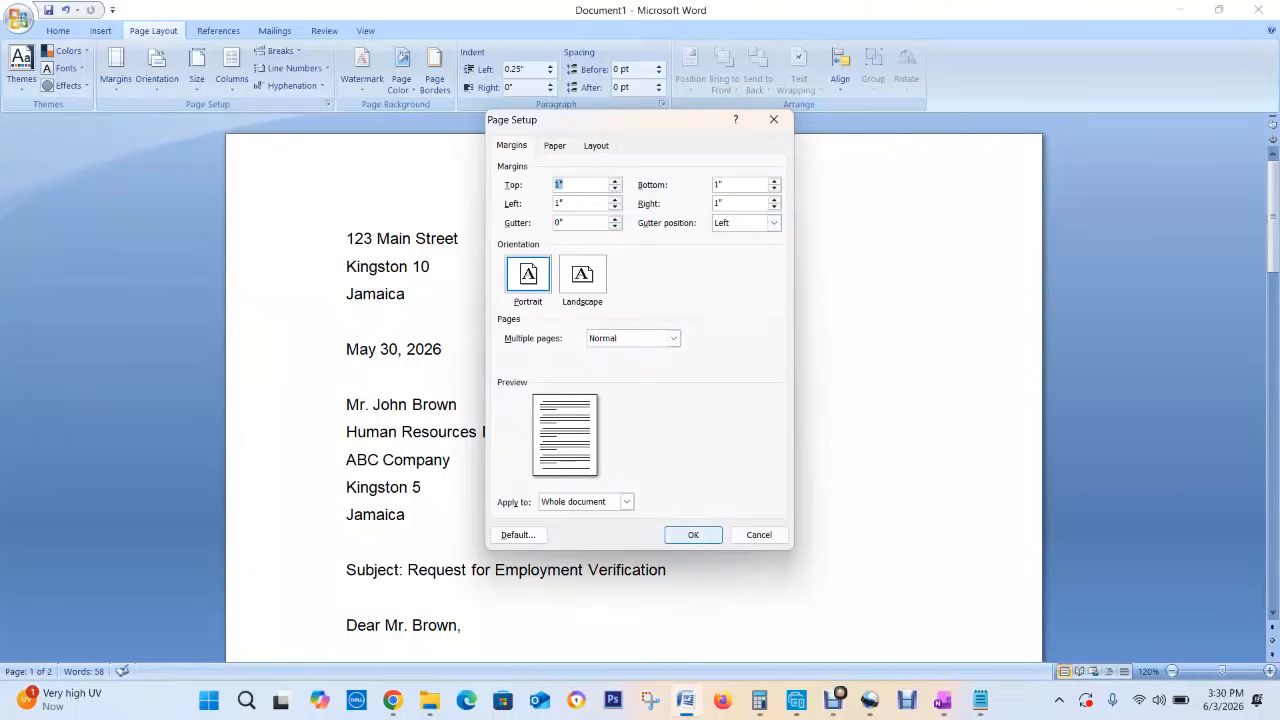
{"action": "left_click", "coordinate": [693, 534]}
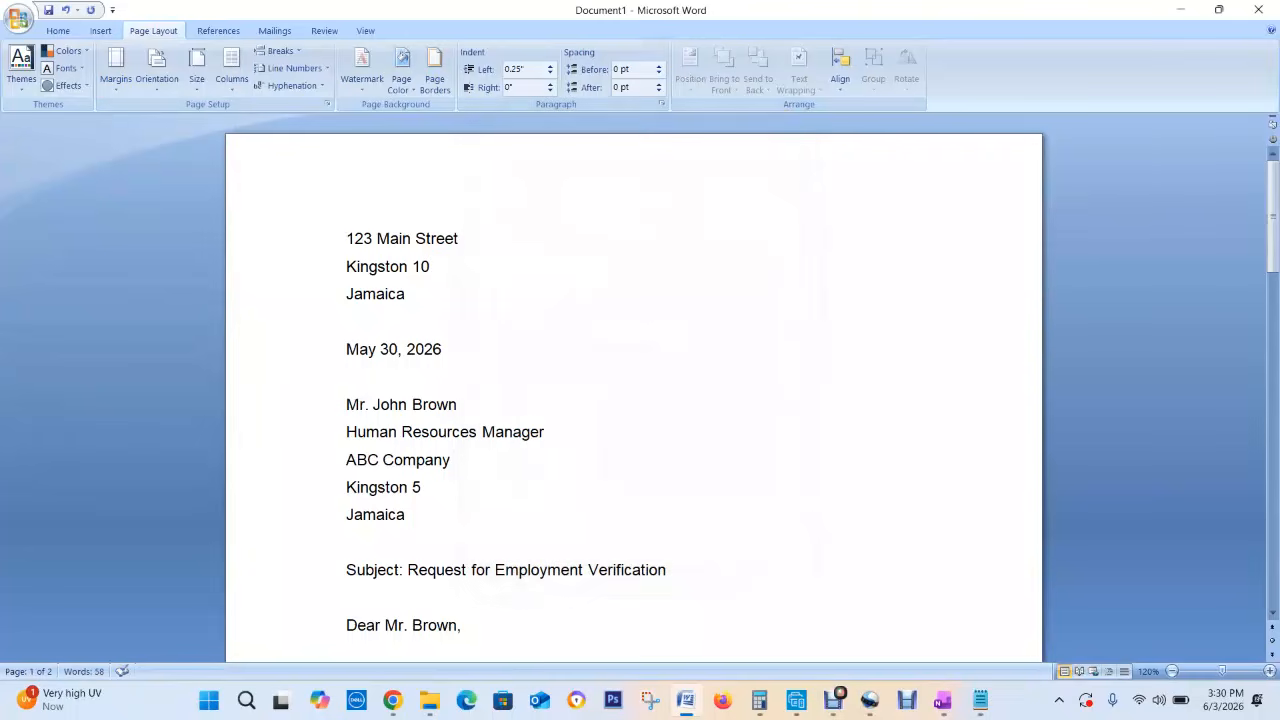
- Strike through "Step 1: Set Proper Margins" in the Notepad checklist and minimize it to return to the letter
{"action": "left_click", "coordinate": [980, 700]}
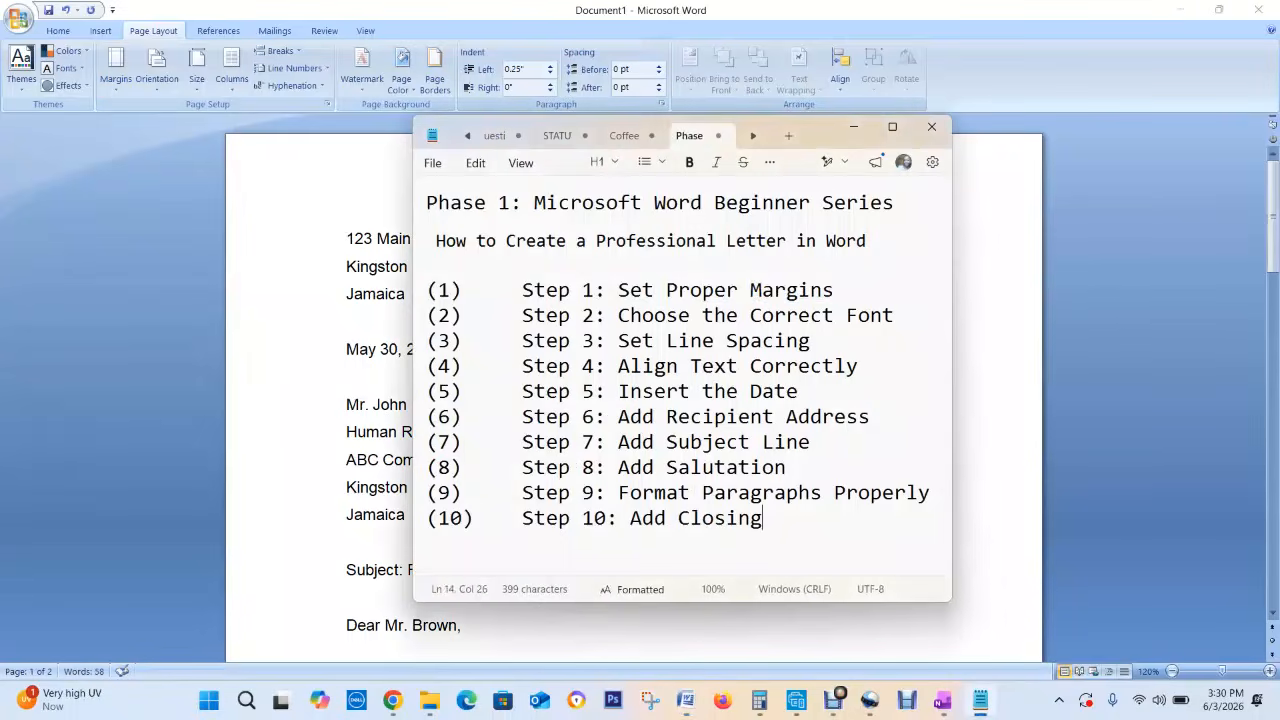
{"action": "left_click_drag", "start_coordinate": [835, 290], "coordinate": [522, 290]}
{"action": "left_click", "coordinate": [743, 162]}
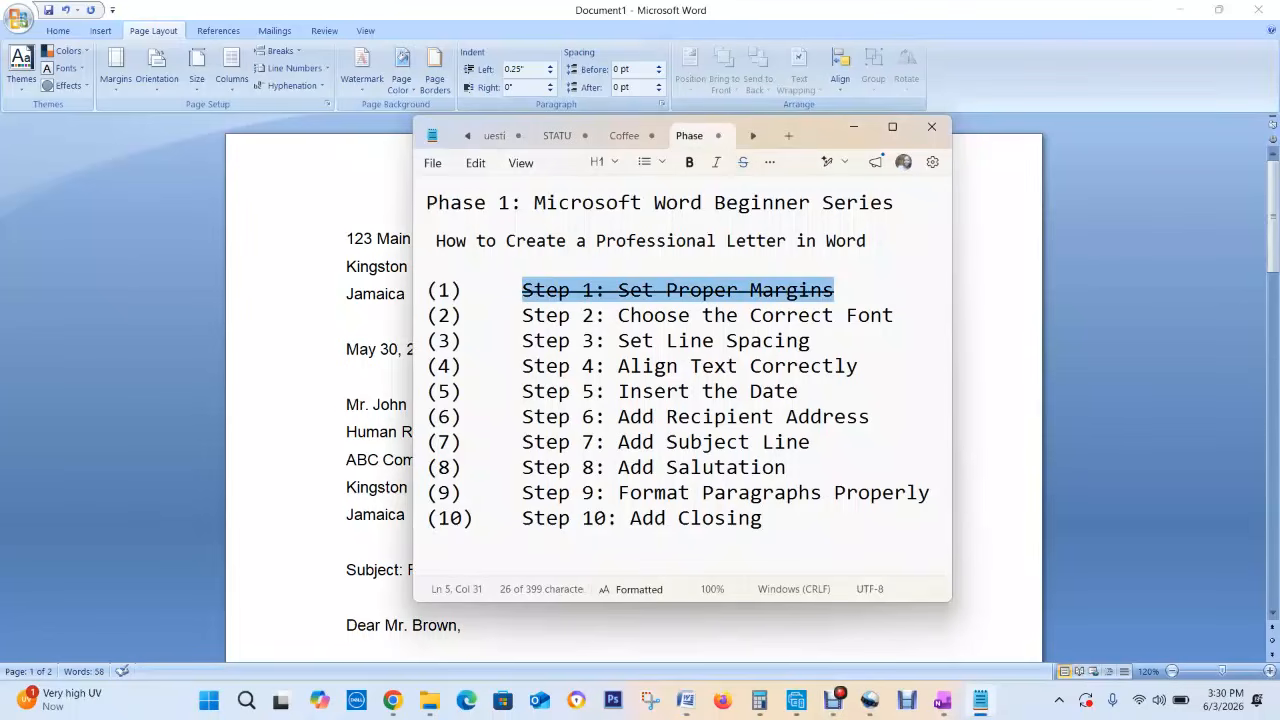
{"action": "left_click", "coordinate": [854, 127]}
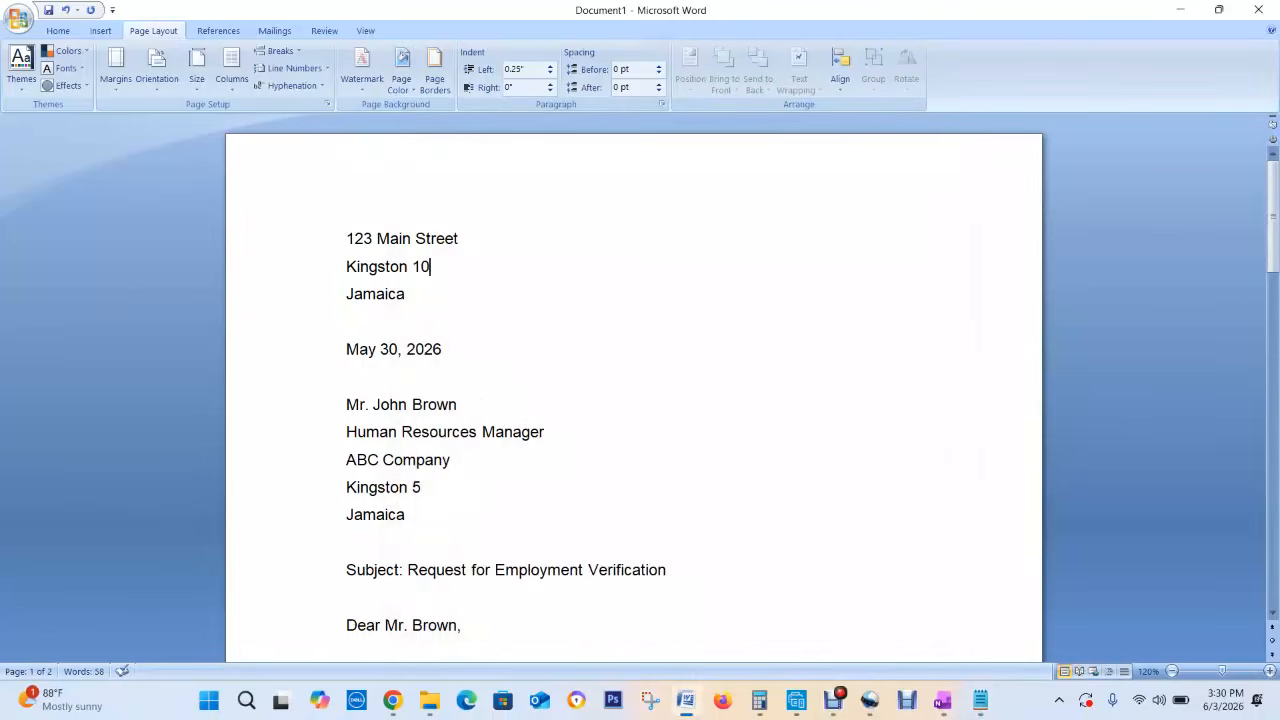
- Set the entire letter's font to Calibri at size 11
{"action": "left_click", "coordinate": [58, 31]}
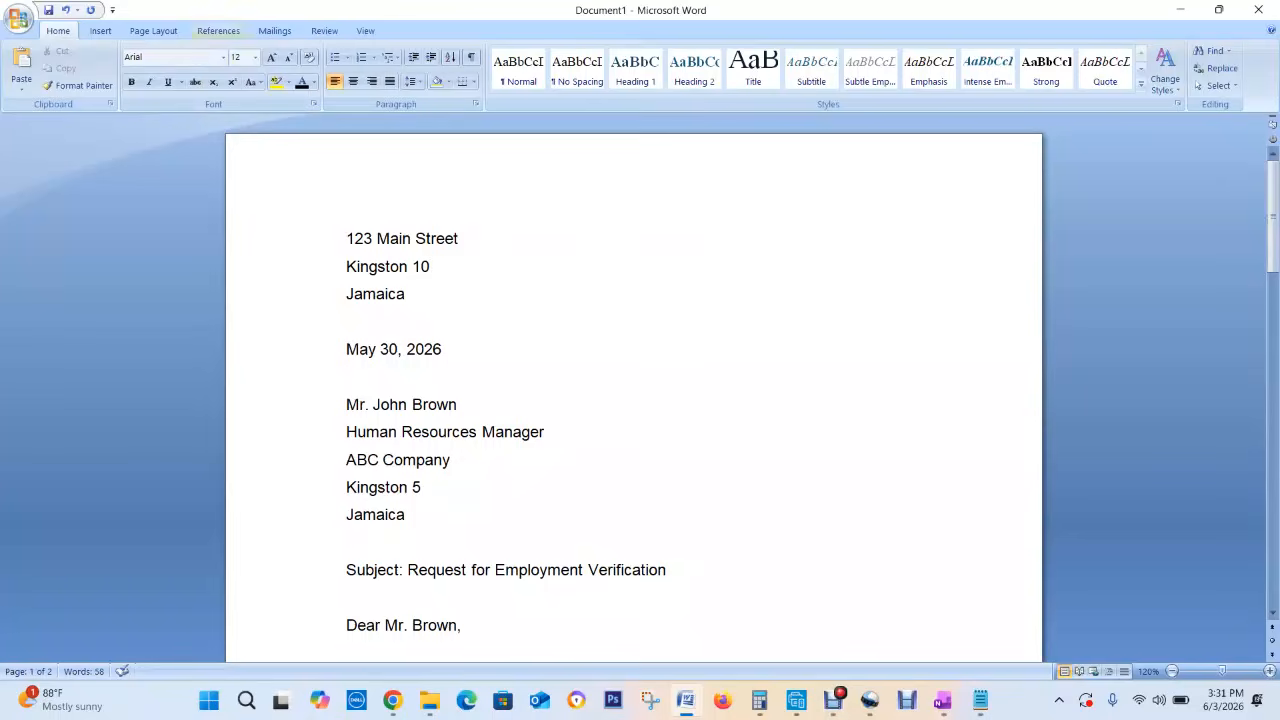
{"action": "left_click", "coordinate": [347, 239]}
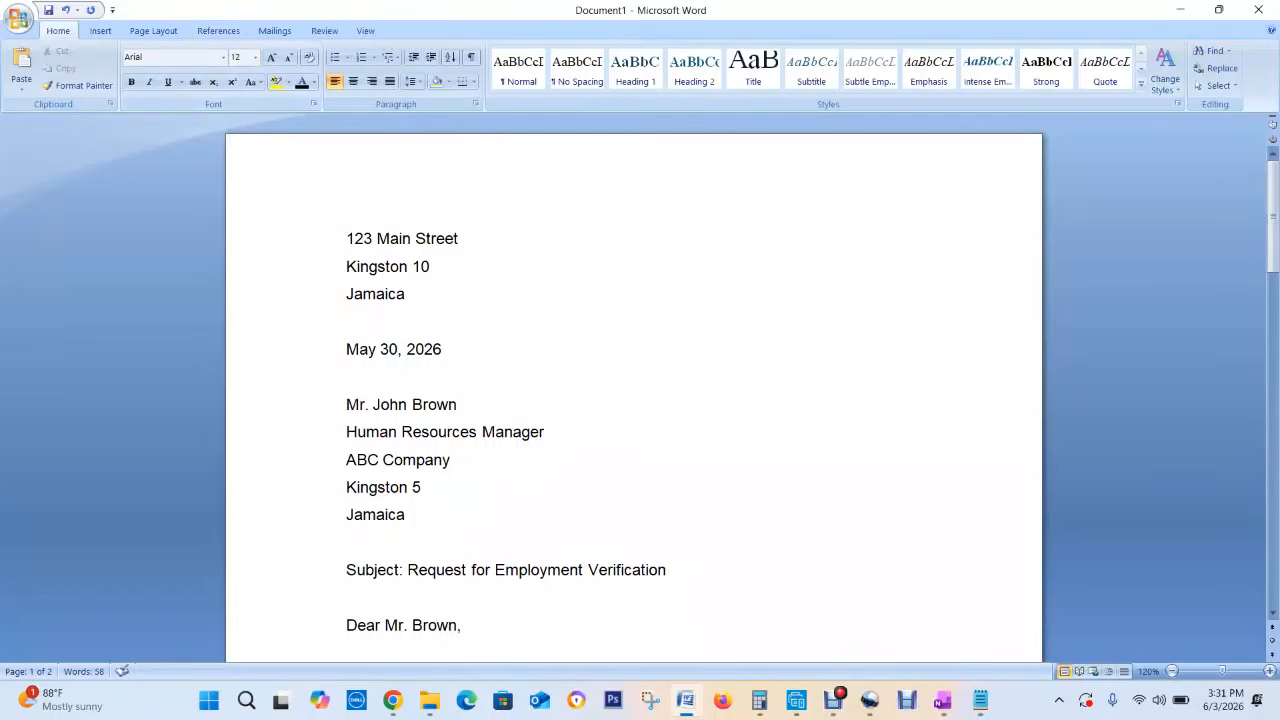
{"action": "key", "text": "ctrl+a"}
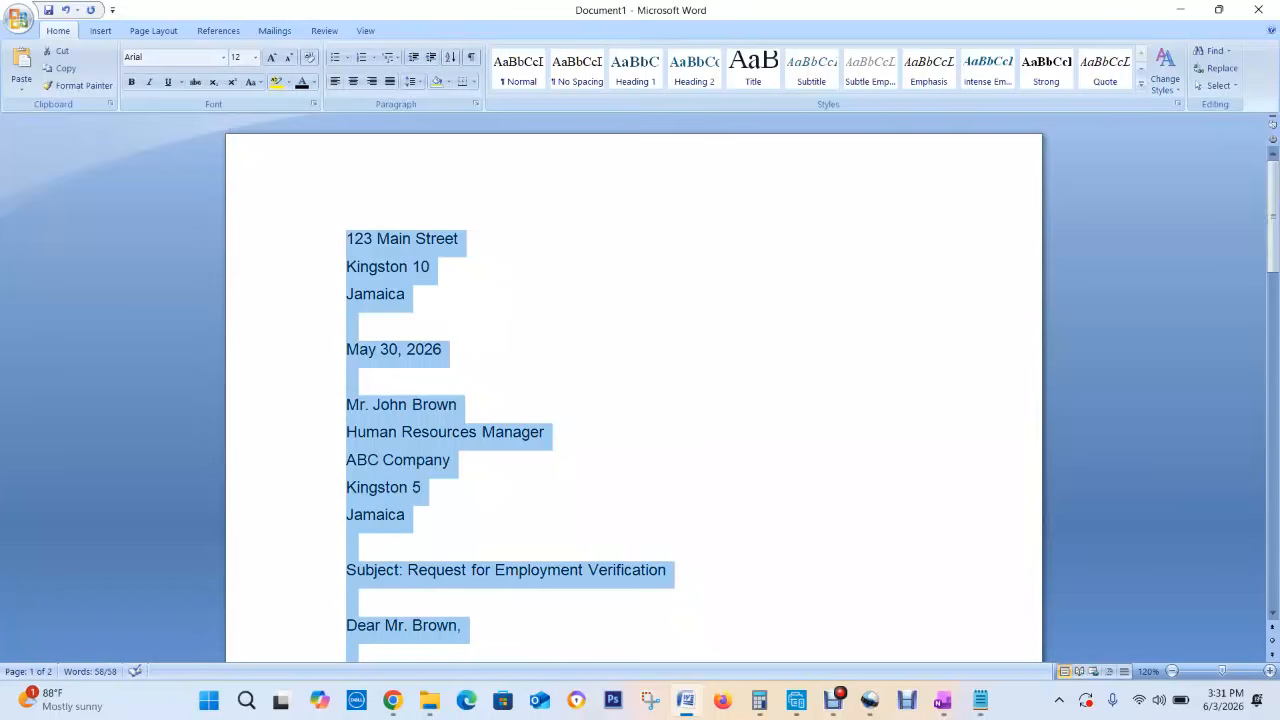
{"action": "left_click", "coordinate": [160, 57]}
{"action": "type", "text": "Calibri"}
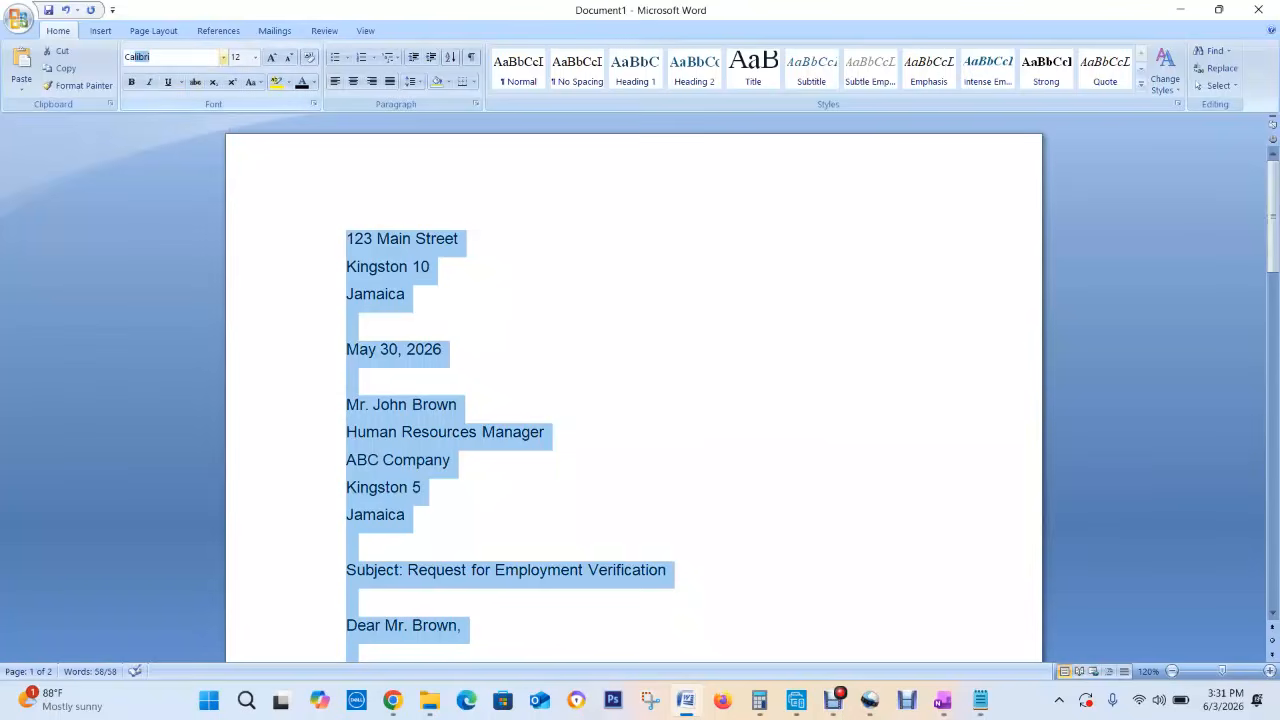
{"action": "key", "text": "Return"}
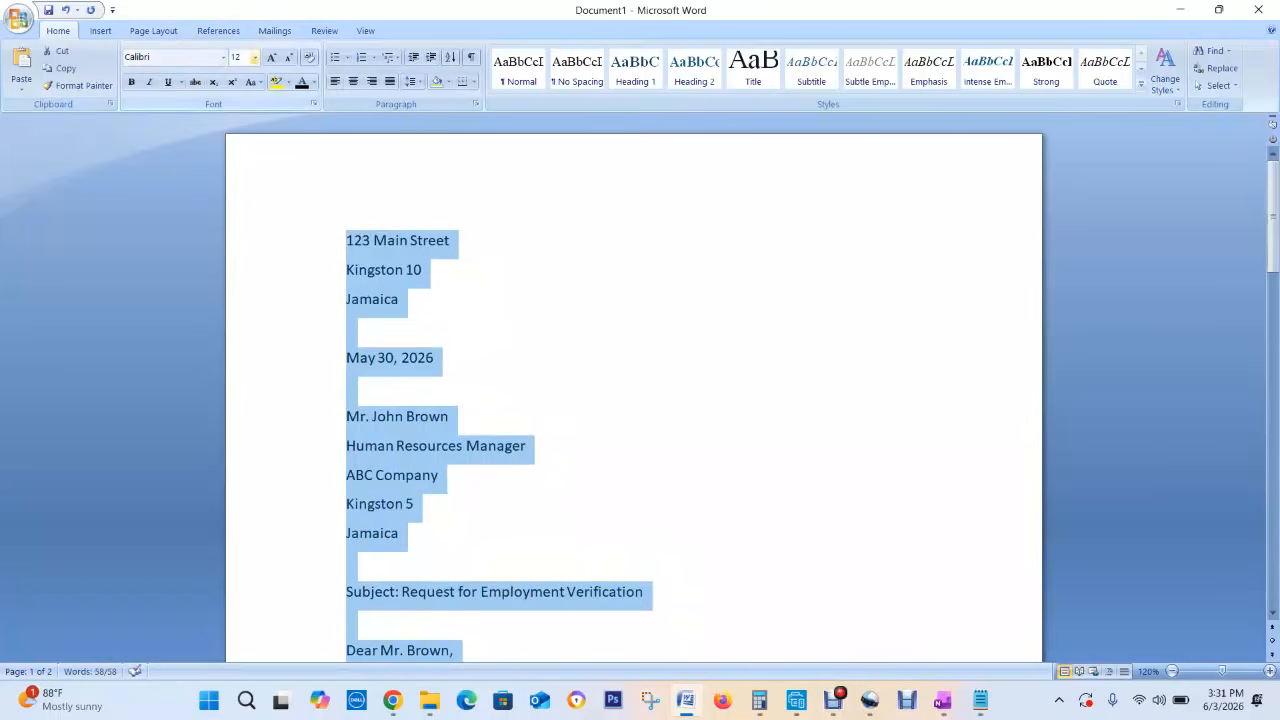
{"action": "left_click", "coordinate": [255, 57]}
{"action": "left_click", "coordinate": [236, 117]}
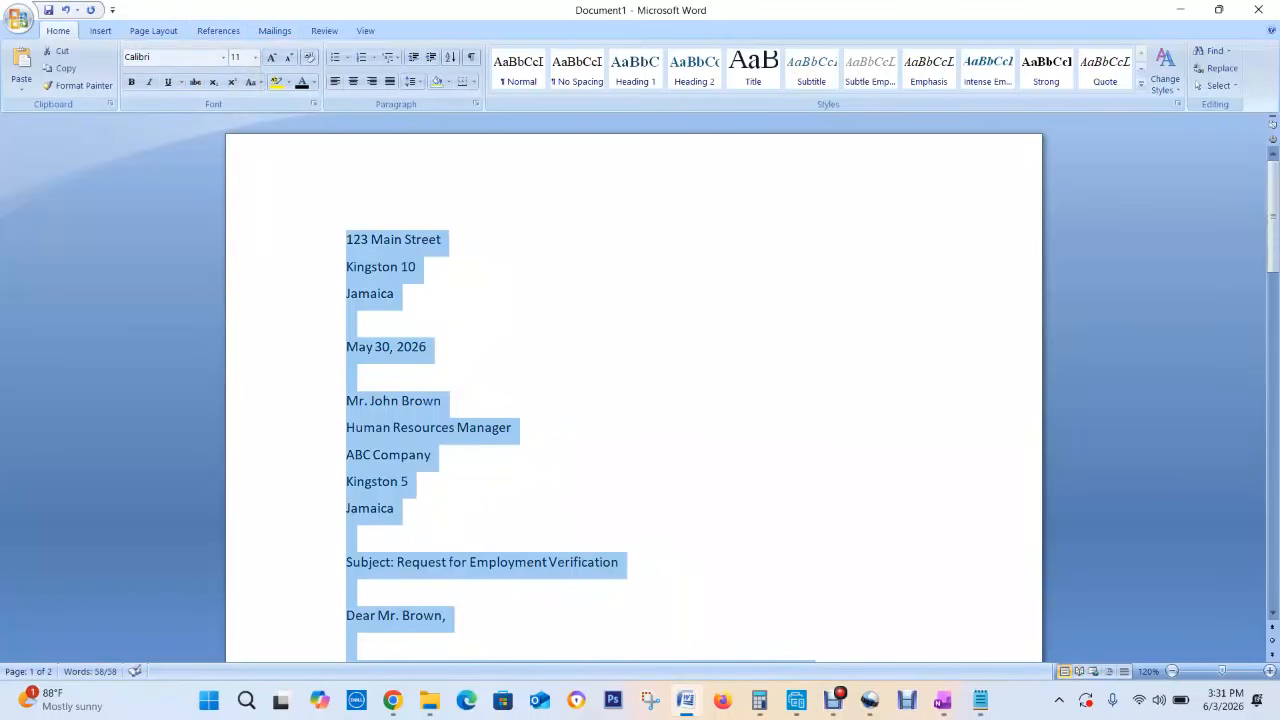
{"action": "left_click", "coordinate": [428, 347]}
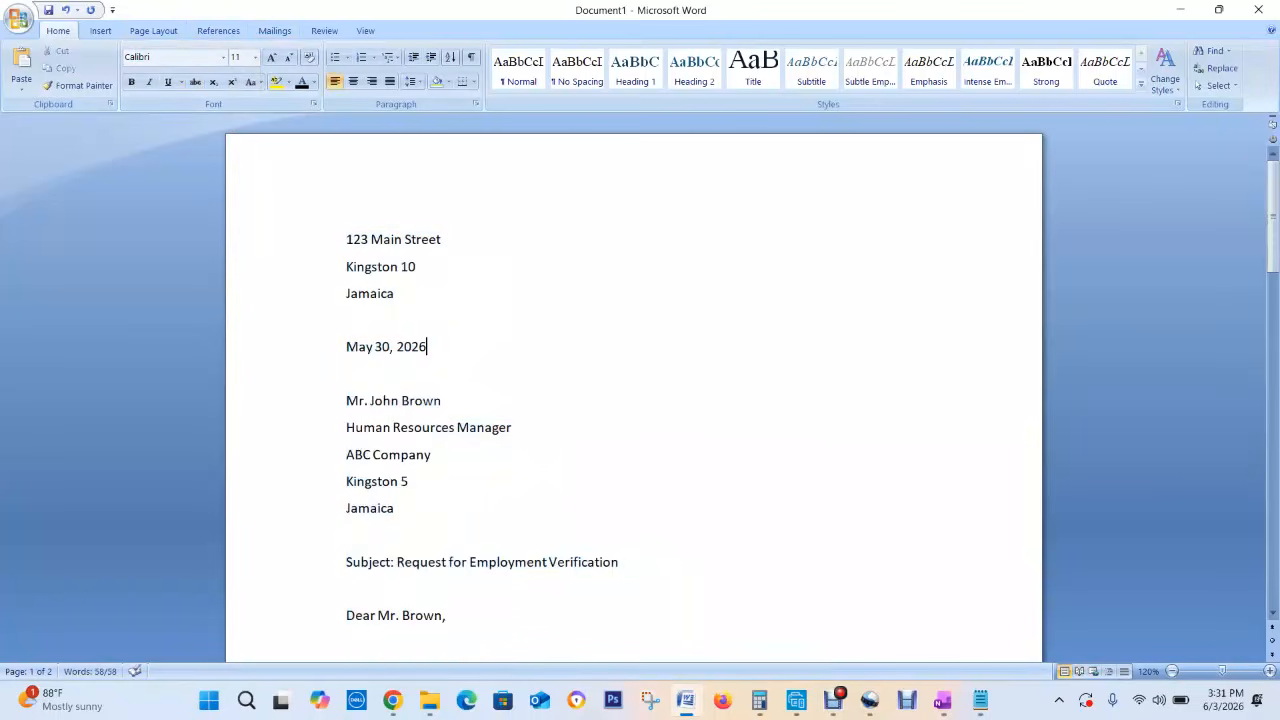
{"action": "mouse_move", "coordinate": [1273, 234]}
{"action": "left_mouse_down"}
{"action": "mouse_move", "coordinate": [1273, 305]}
{"action": "mouse_move", "coordinate": [1273, 230]}
{"action": "left_mouse_up"}
- Strike through "Step 2: Choose the Correct Font" in the Notepad checklist and minimize it to return to the letter
{"action": "left_click", "coordinate": [980, 700]}
{"action": "left_click_drag", "start_coordinate": [894, 316], "coordinate": [523, 316]}
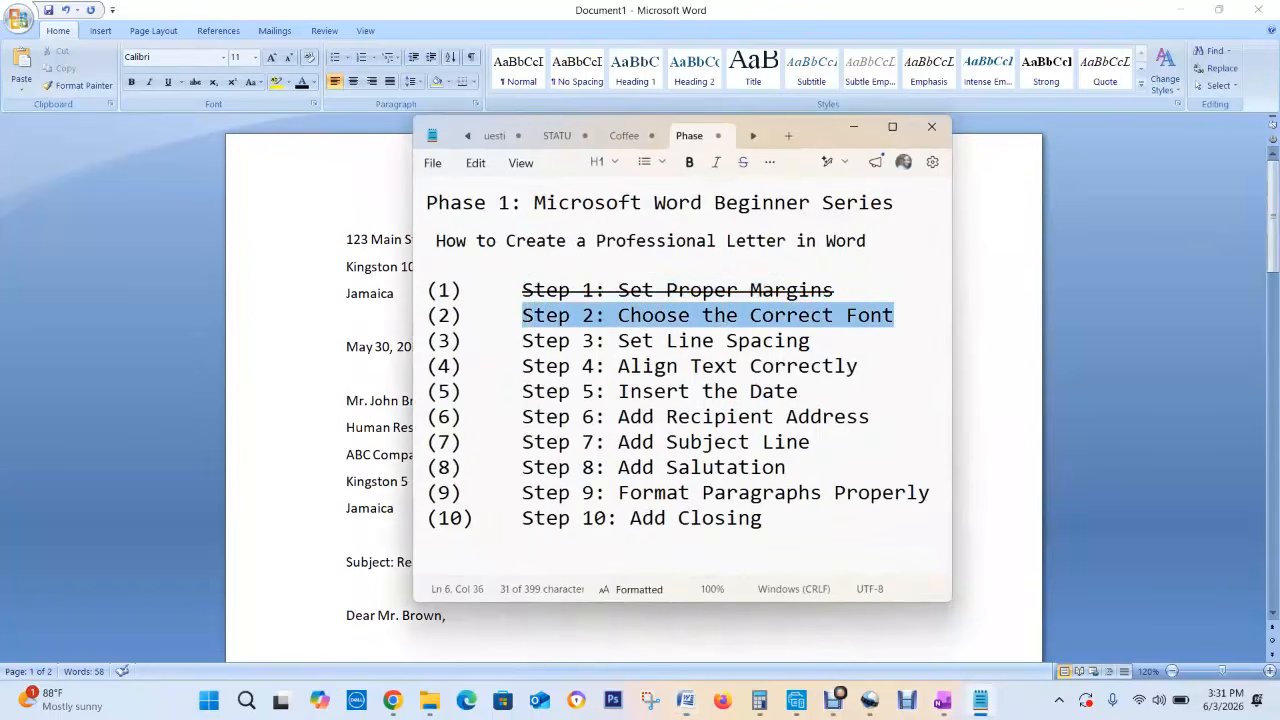
{"action": "left_click", "coordinate": [743, 162]}
{"action": "left_click", "coordinate": [854, 127]}
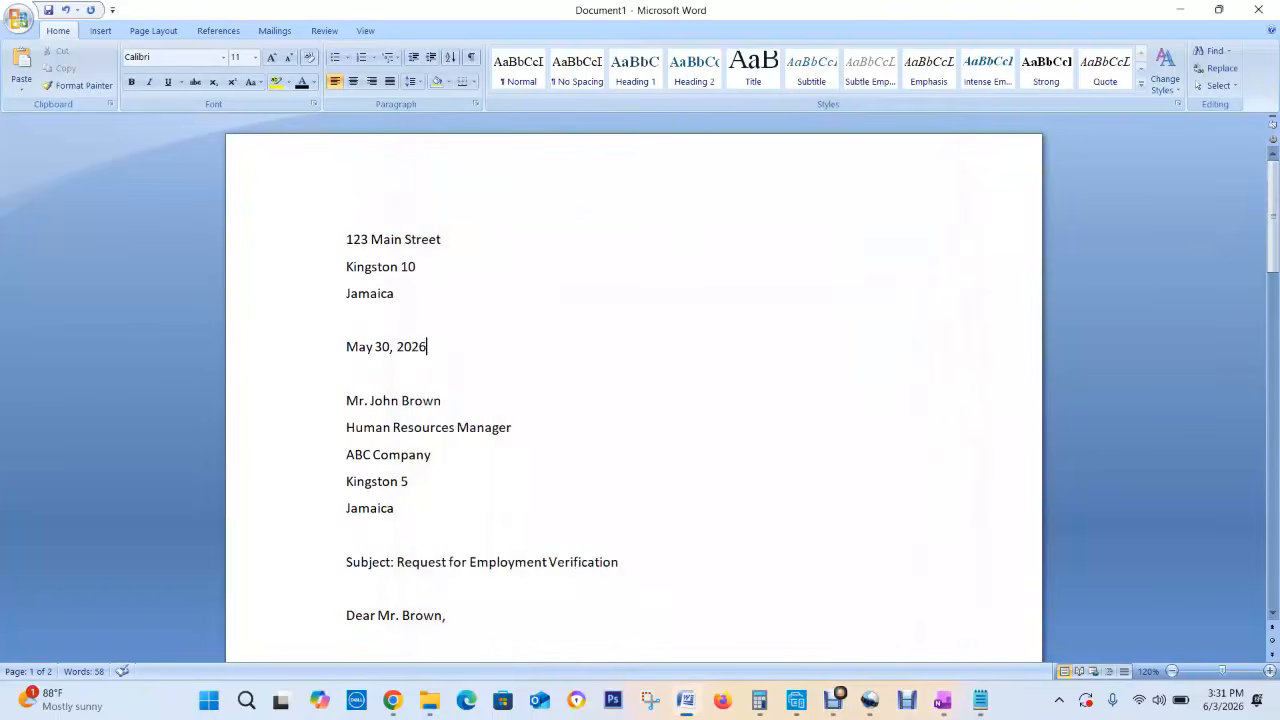
- Set the line spacing of the letter's two body paragraphs to Single
{"action": "scroll", "coordinate": [634, 400], "scroll_direction": "down", "scroll_amount": 5}
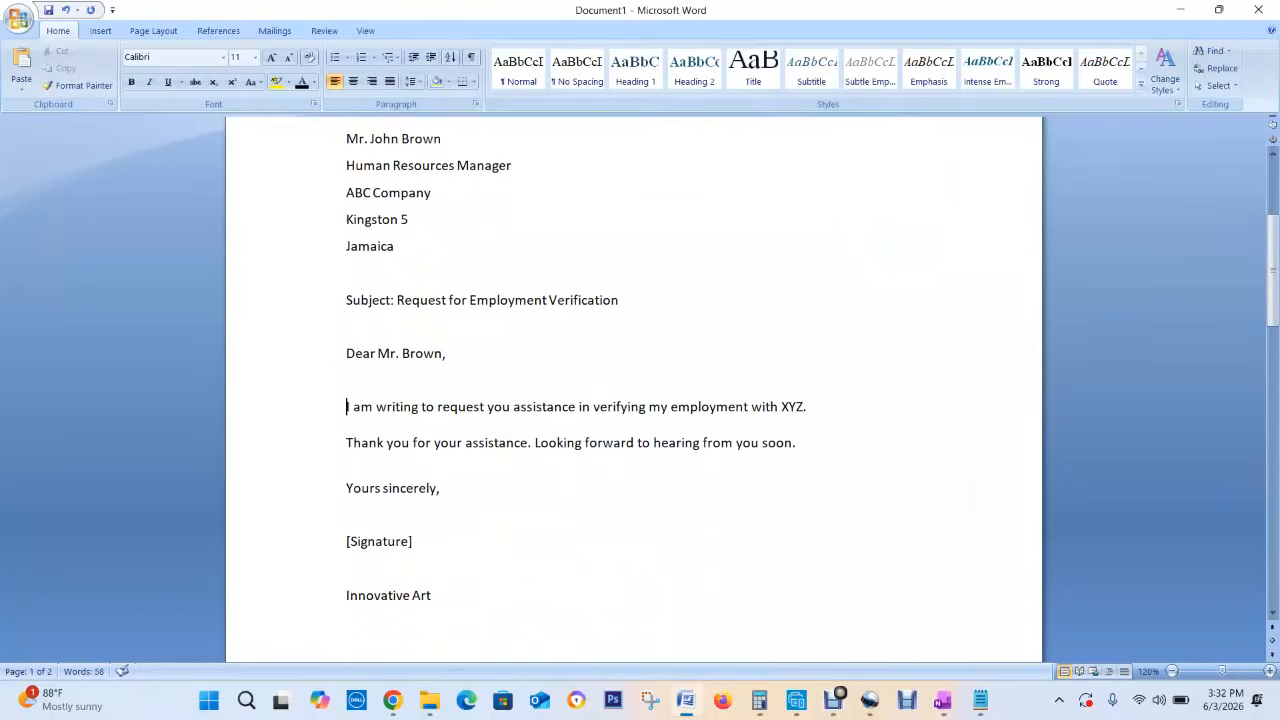
{"action": "left_click_drag", "start_coordinate": [346, 407], "coordinate": [806, 443]}
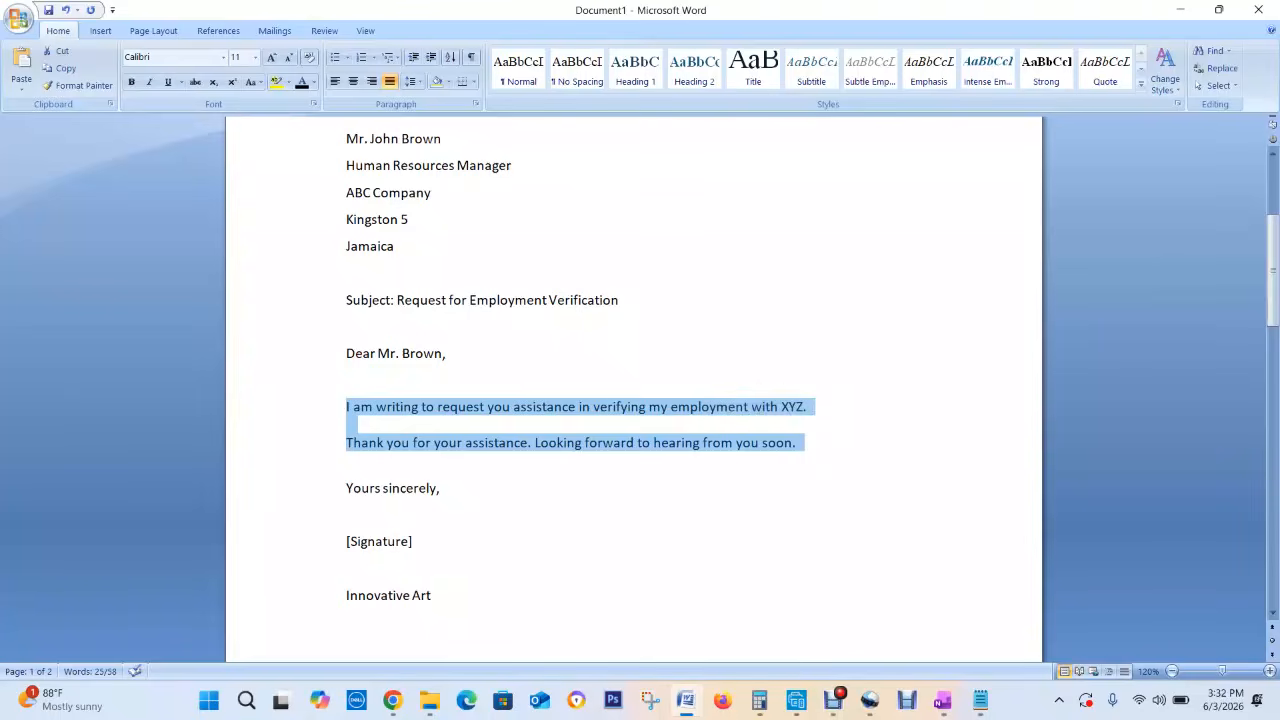
{"action": "right_click", "coordinate": [357, 424]}
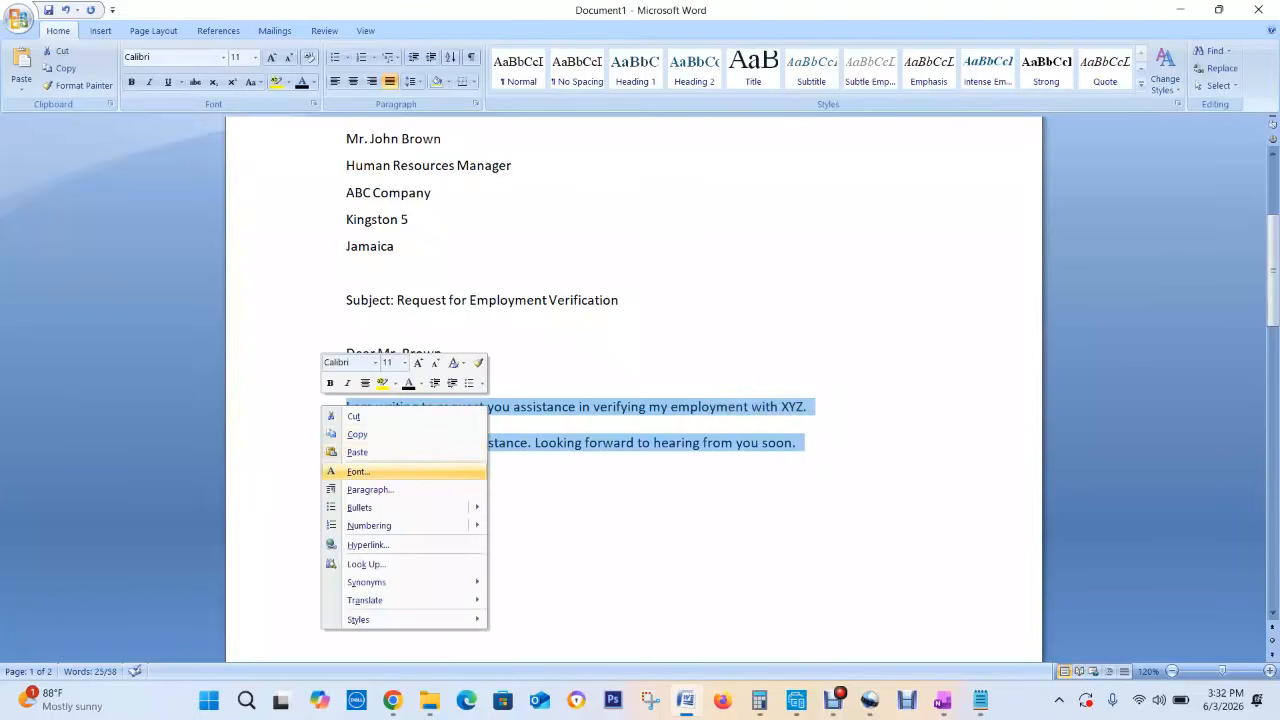
{"action": "left_click", "coordinate": [368, 489]}
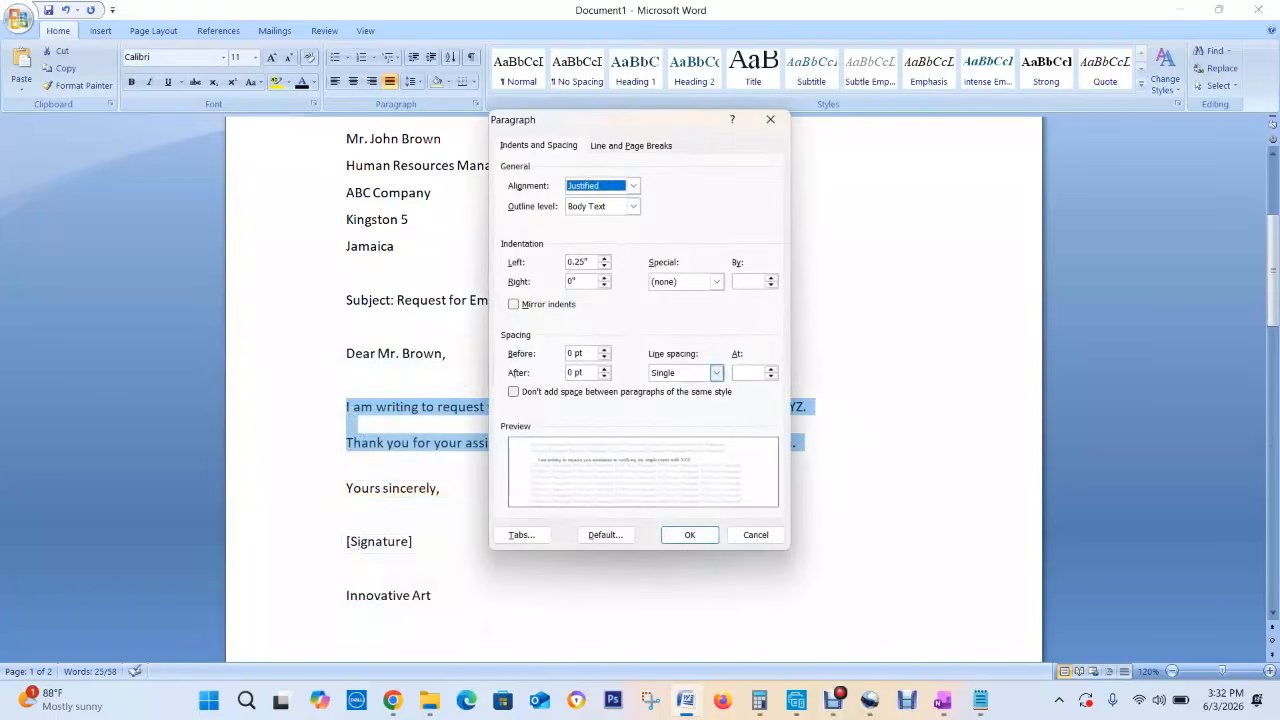
{"action": "left_click", "coordinate": [716, 372]}
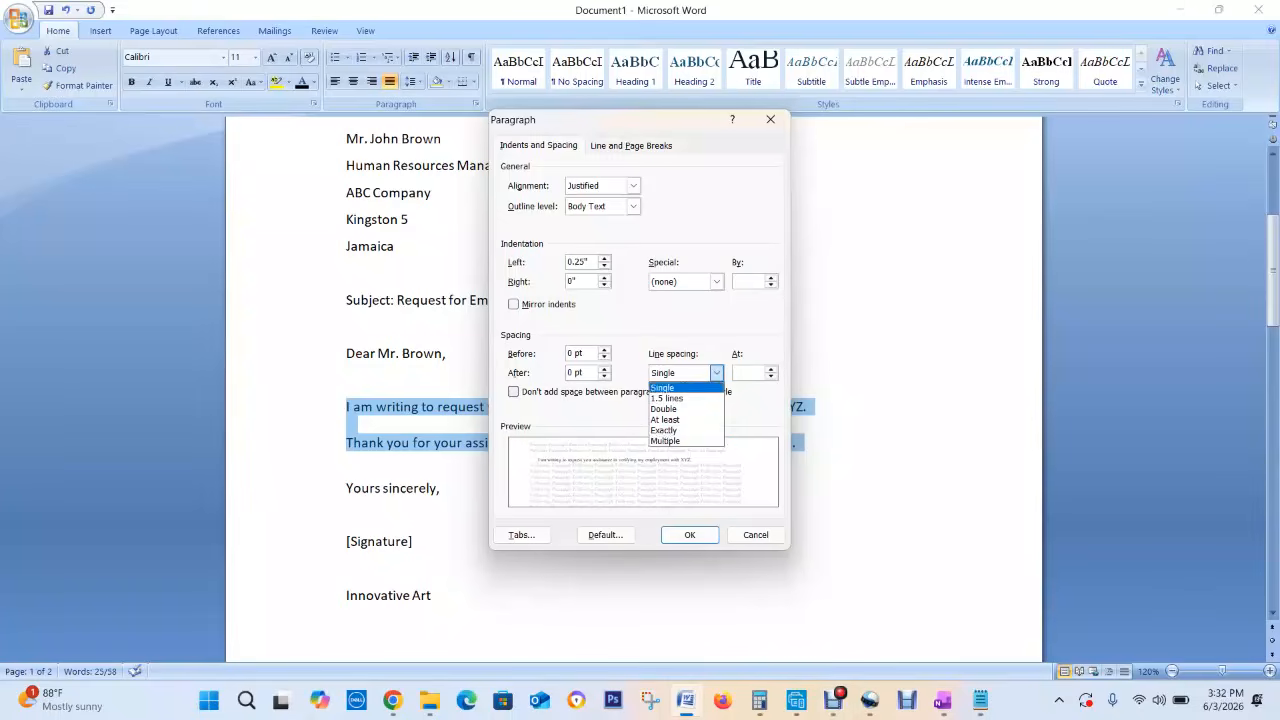
{"action": "left_click", "coordinate": [664, 388]}
{"action": "left_click", "coordinate": [689, 534]}
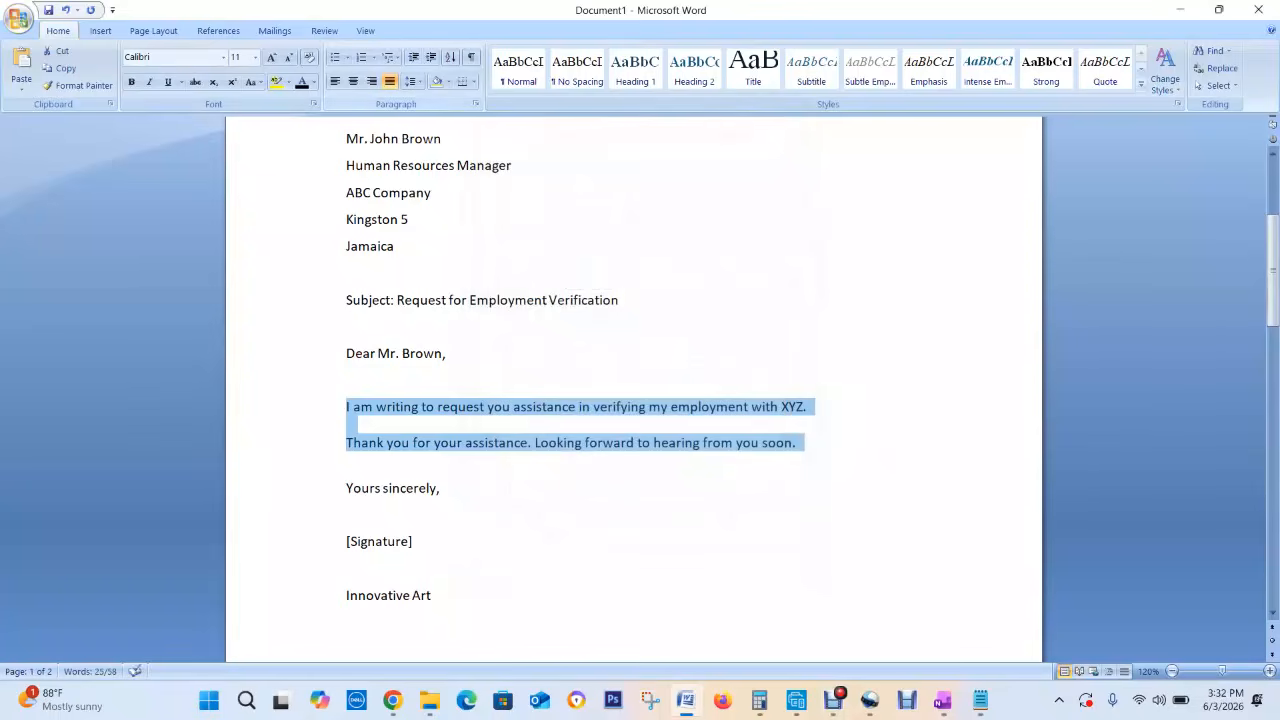
- Check the line spacing options in the paragraph settings of the two body paragraphs, keeping Single
{"action": "left_click", "coordinate": [475, 104]}
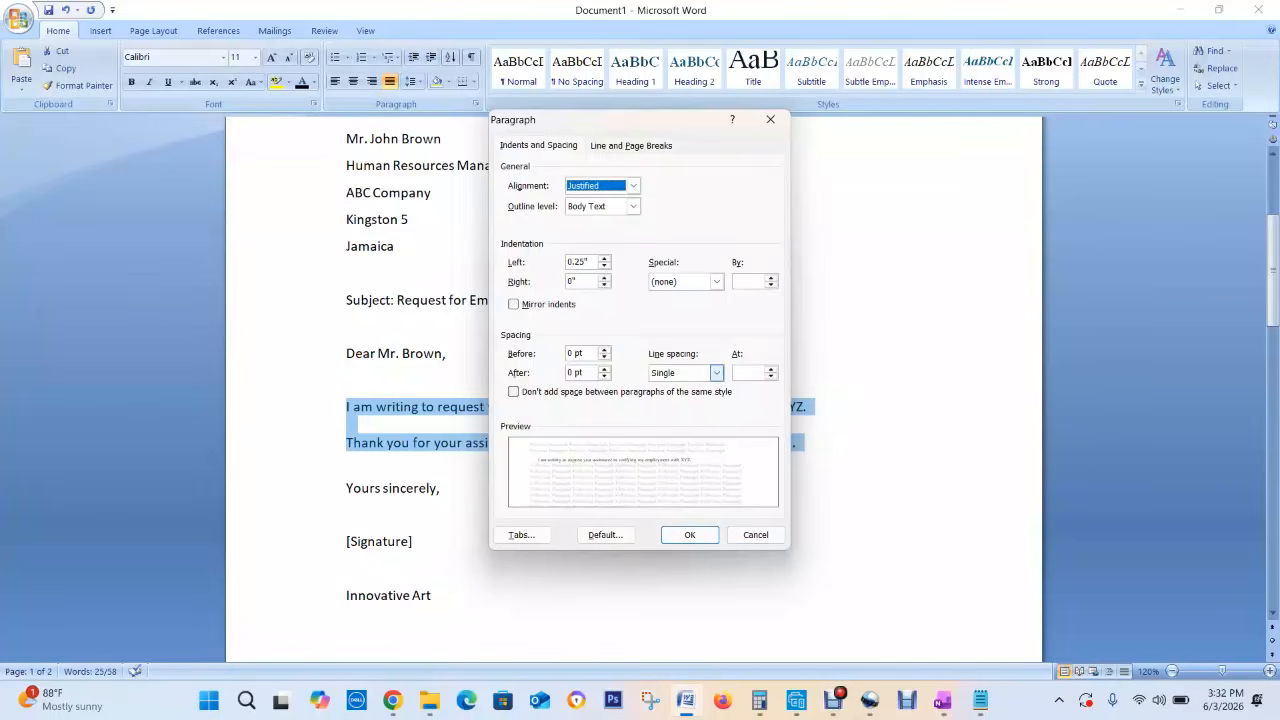
{"action": "left_click", "coordinate": [716, 372]}
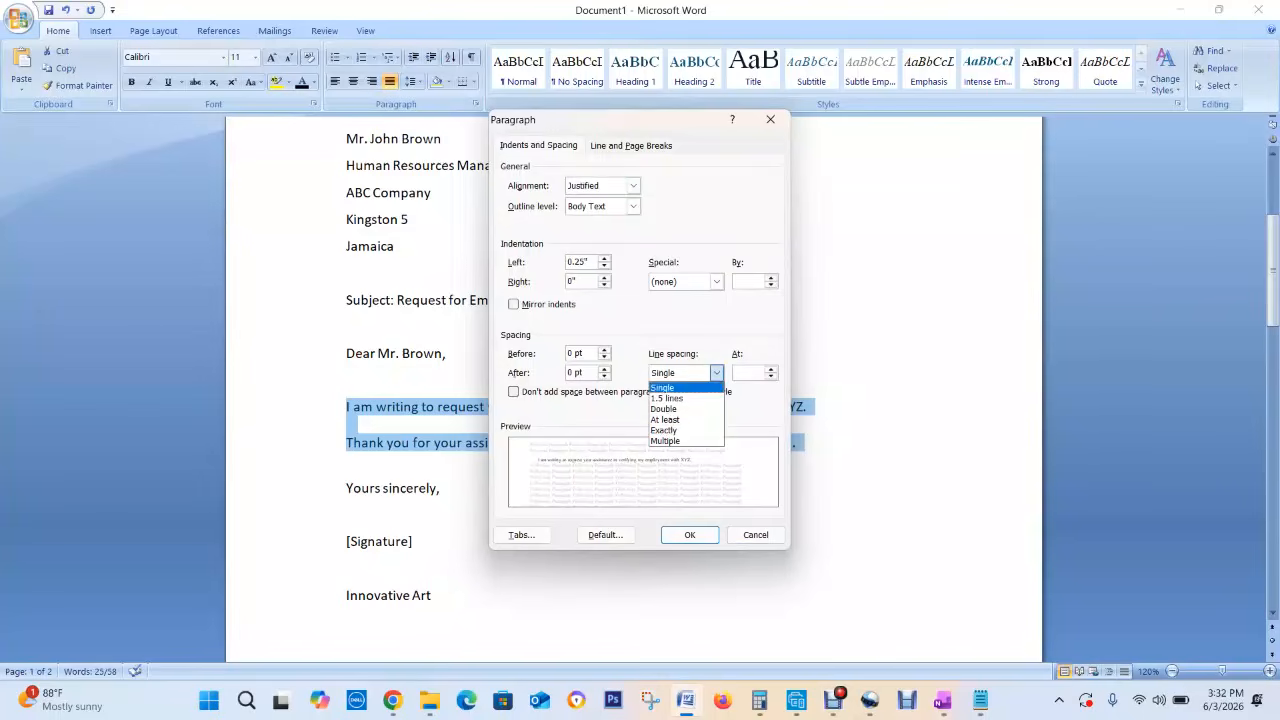
{"action": "left_click", "coordinate": [690, 535]}
{"action": "left_click", "coordinate": [350, 514]}
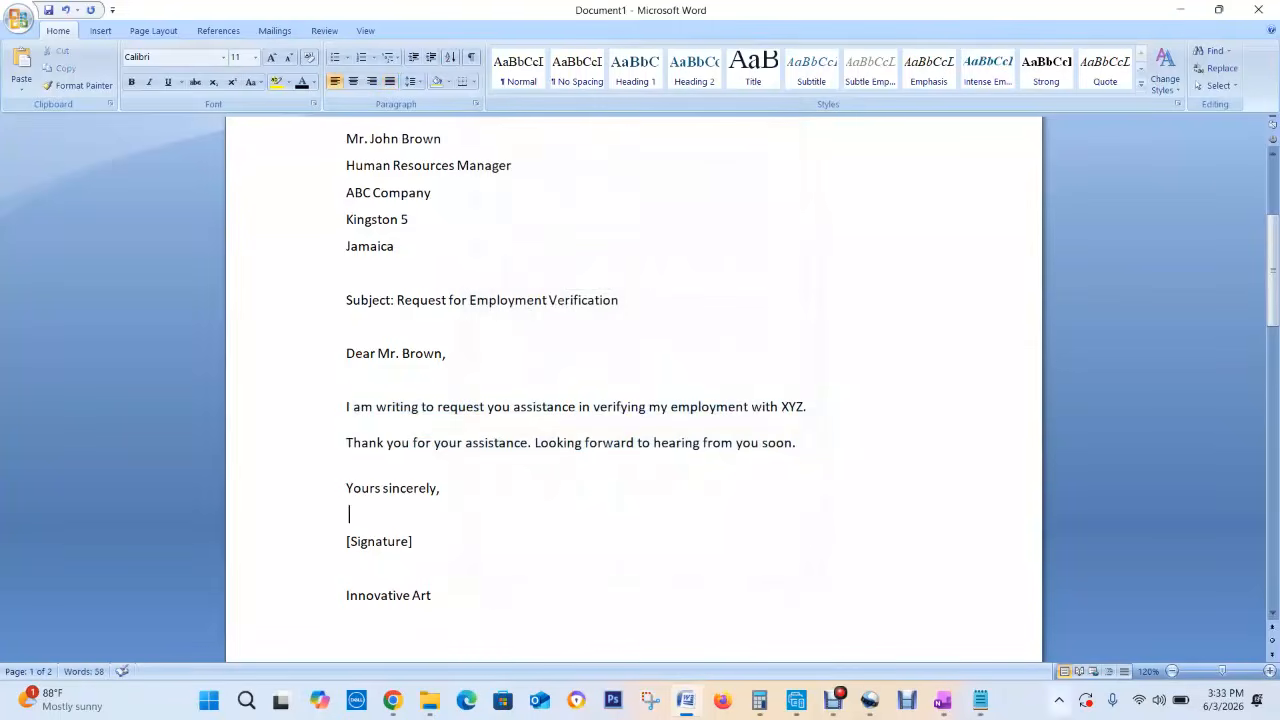
- Strike through "Step 3: Set Line Spacing" in the Notepad checklist and return to the letter
{"action": "left_click", "coordinate": [980, 700]}
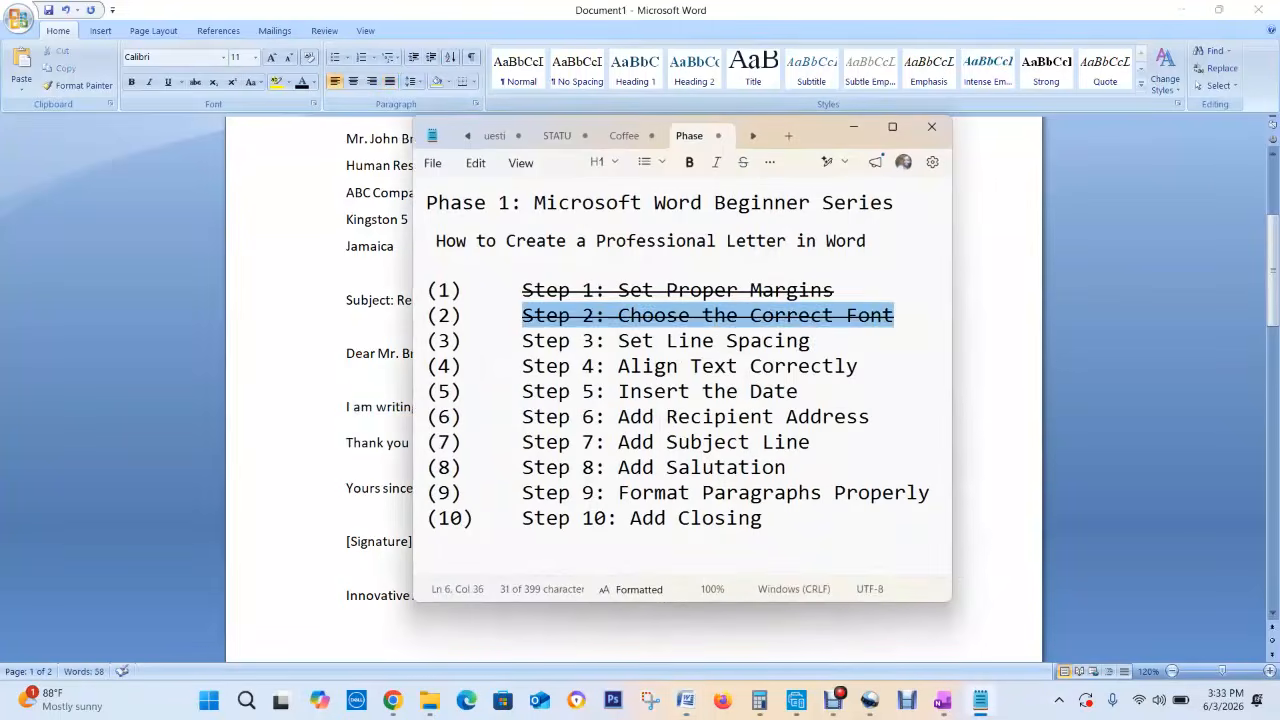
{"action": "left_click_drag", "start_coordinate": [810, 341], "coordinate": [522, 341]}
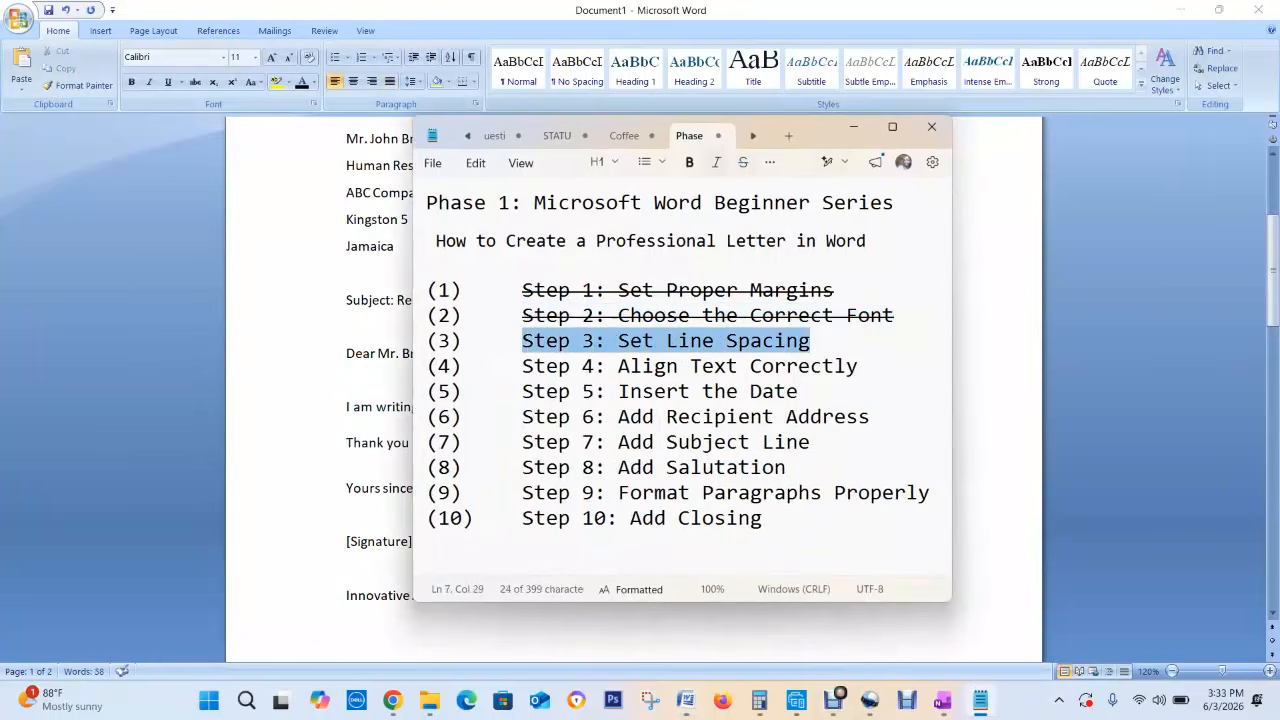
{"action": "left_click", "coordinate": [743, 162]}
{"action": "left_click", "coordinate": [980, 700]}
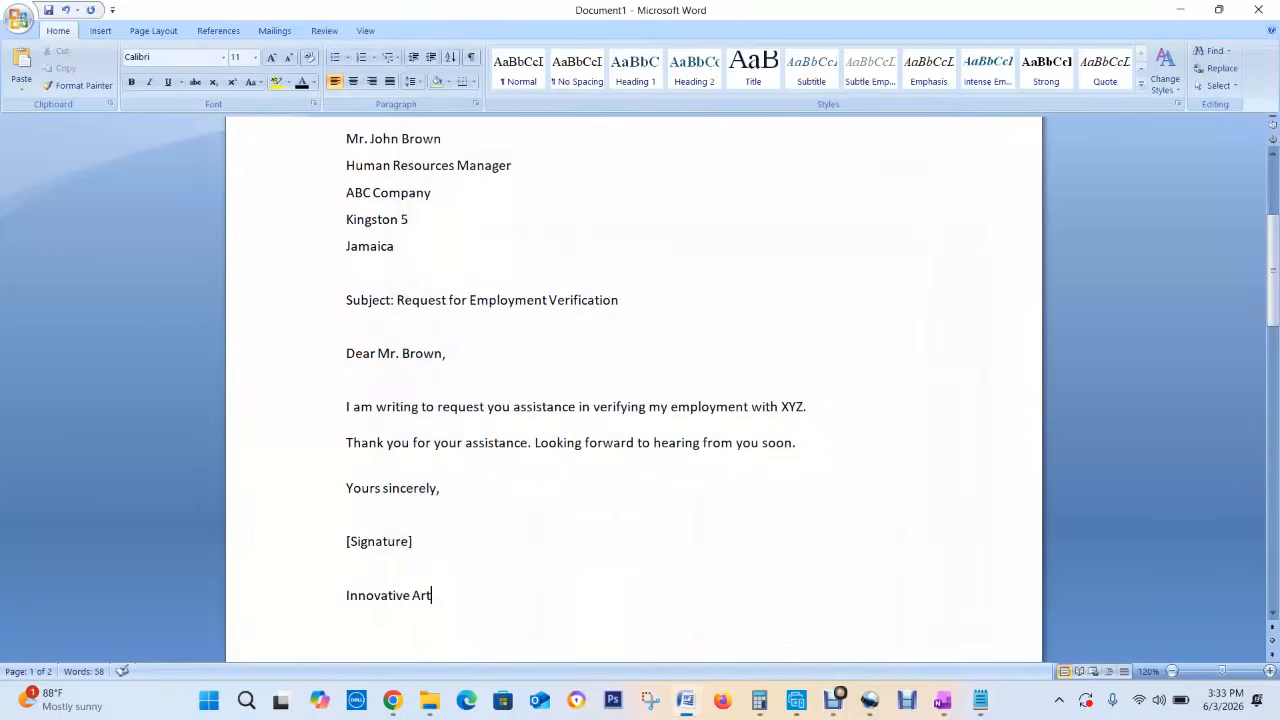
- Try centred, right and justified alignment from the subject line through the two body paragraphs, and set that text to left-aligned
{"action": "left_click_drag", "start_coordinate": [346, 300], "coordinate": [352, 455]}
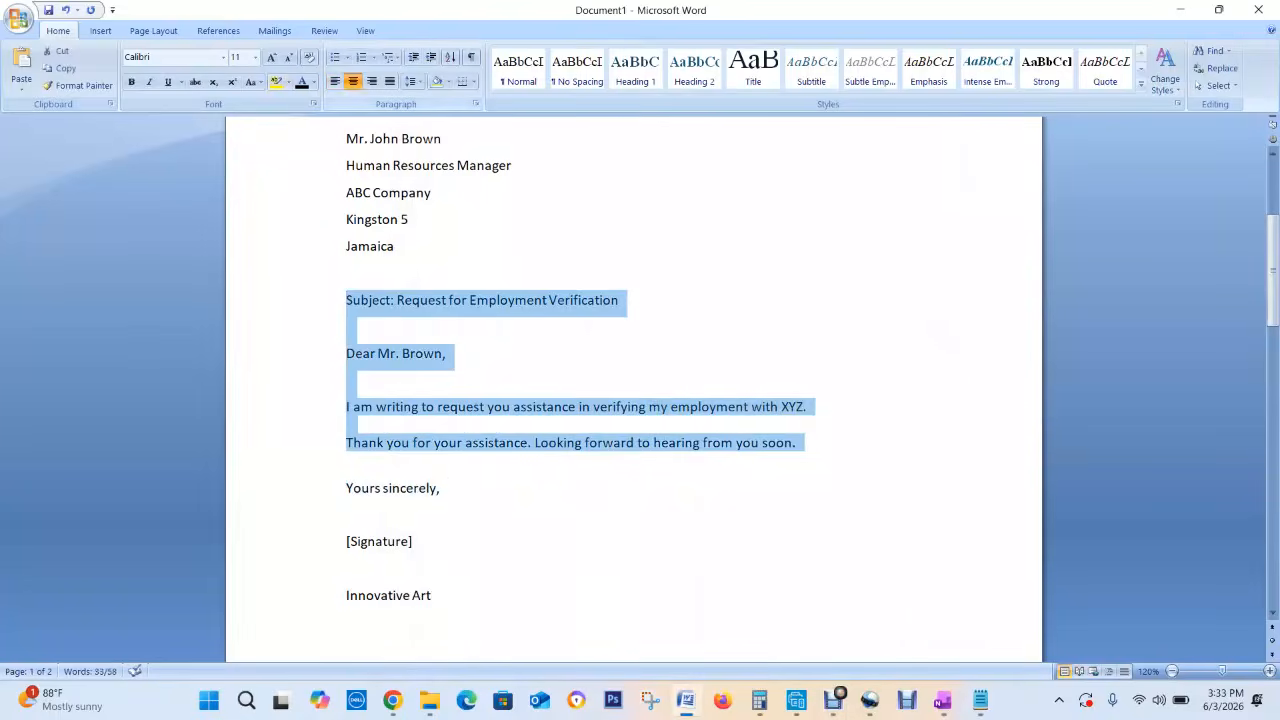
{"action": "left_click", "coordinate": [352, 81]}
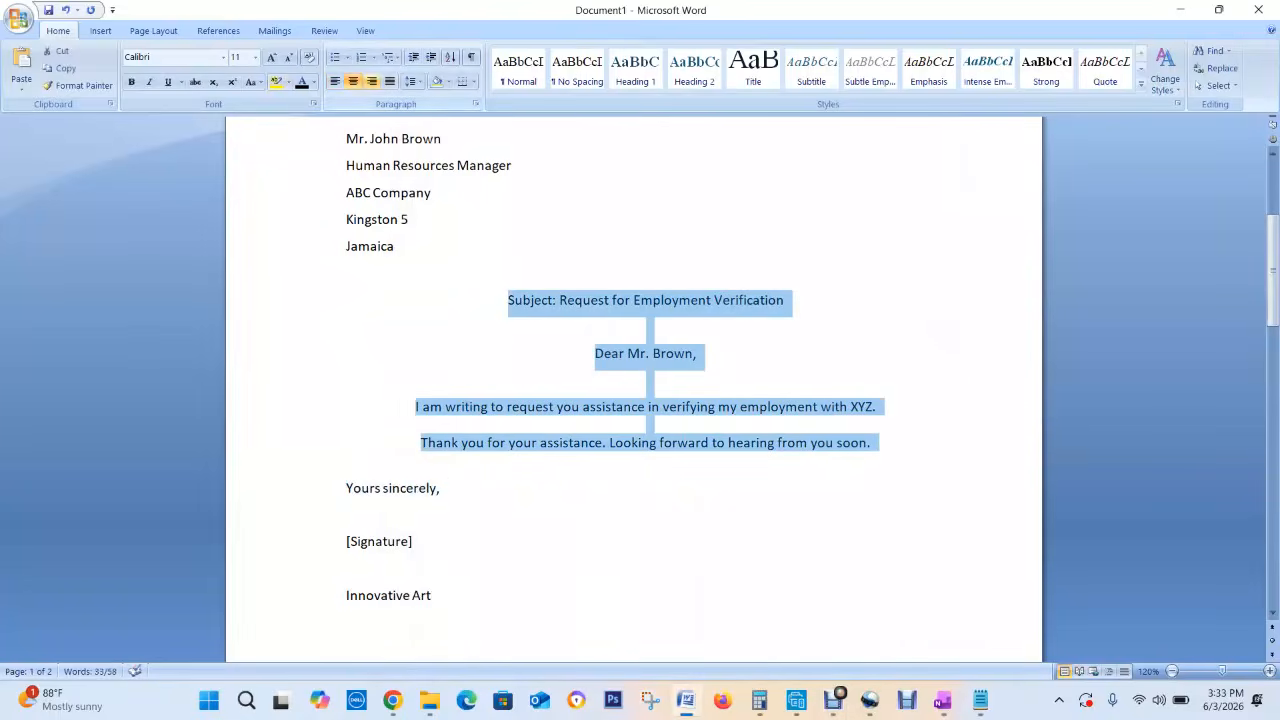
{"action": "left_click", "coordinate": [371, 81]}
{"action": "left_click", "coordinate": [389, 81]}
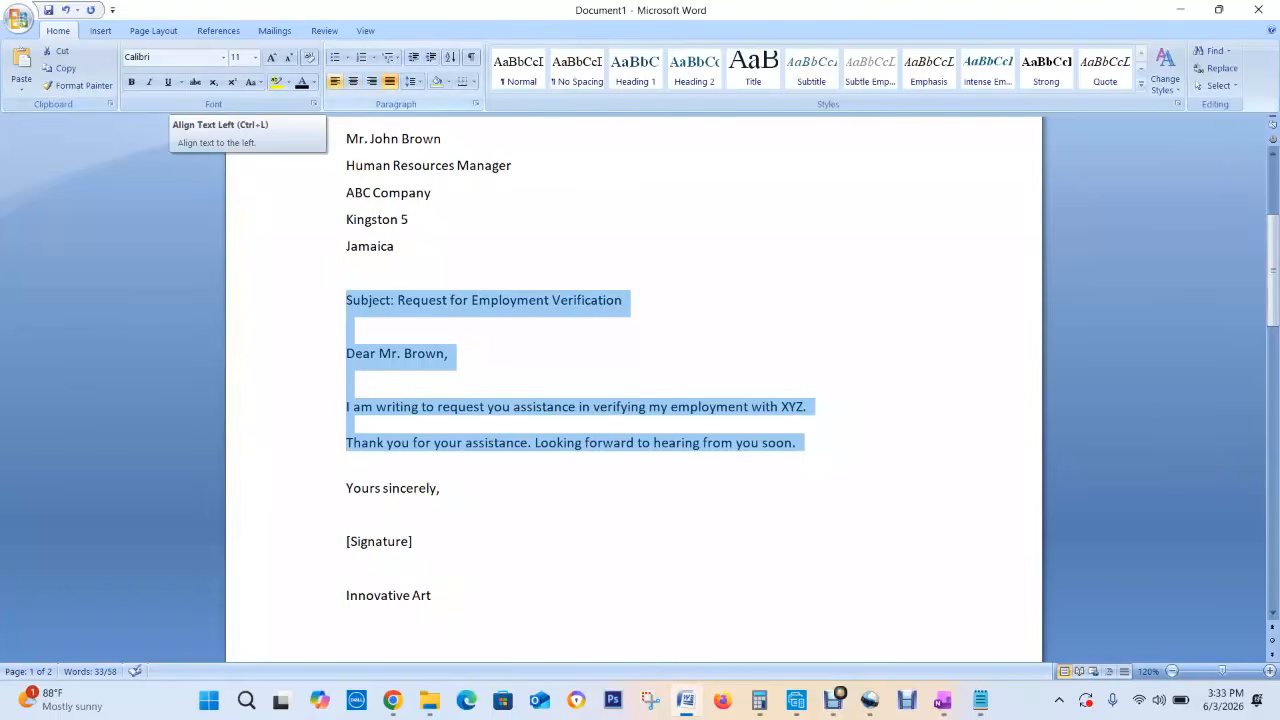
{"action": "key", "text": "ctrl+l"}
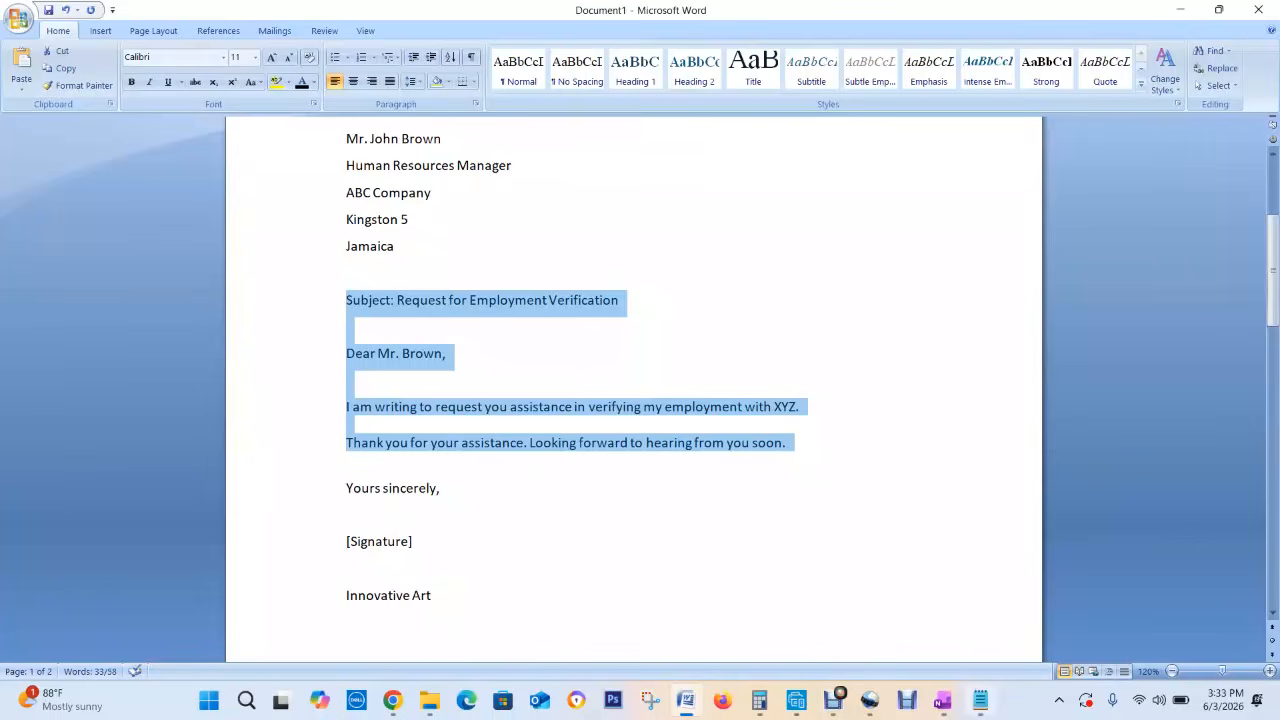
- Strike through "Step 4: Align Text Correctly" in the Notepad checklist
{"action": "left_click", "coordinate": [980, 700]}
{"action": "left_click_drag", "start_coordinate": [859, 367], "coordinate": [522, 367]}
{"action": "key", "text": "ctrl+shift+x"}
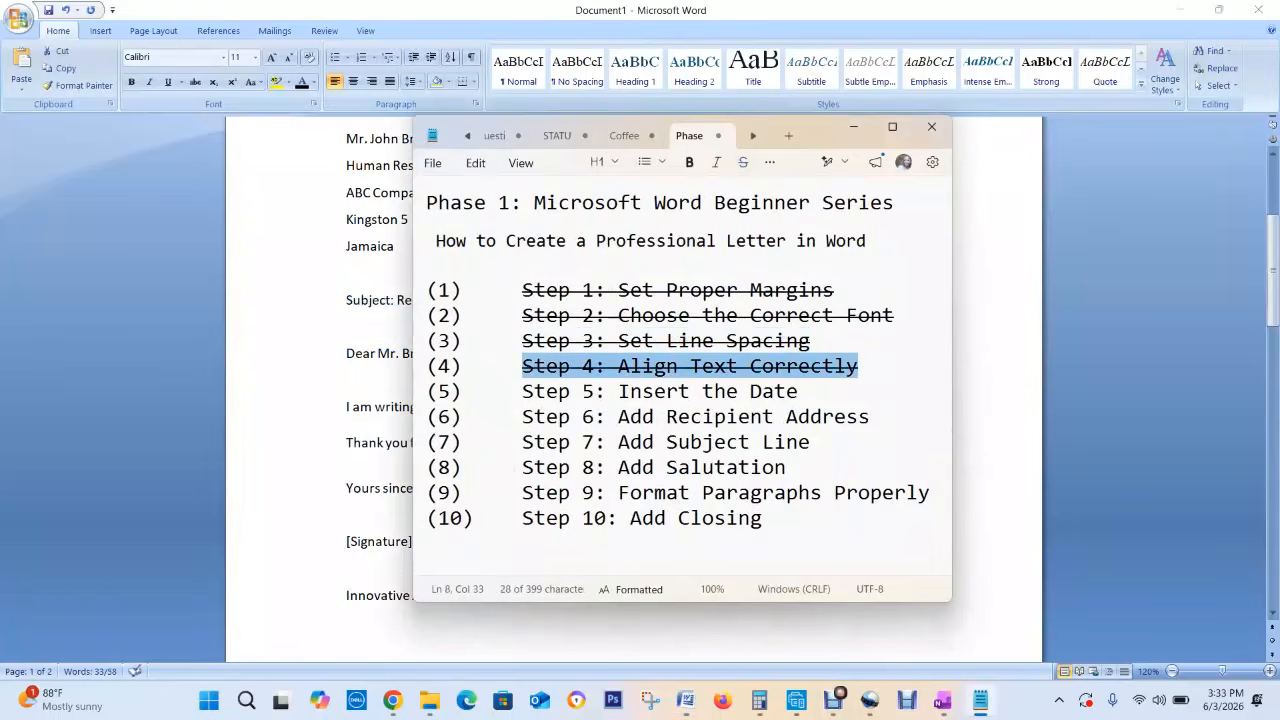
- Examine the sender's address block at the start of the letter and the blank line that follows it
{"action": "left_click_drag", "start_coordinate": [1272, 298], "coordinate": [1272, 240]}
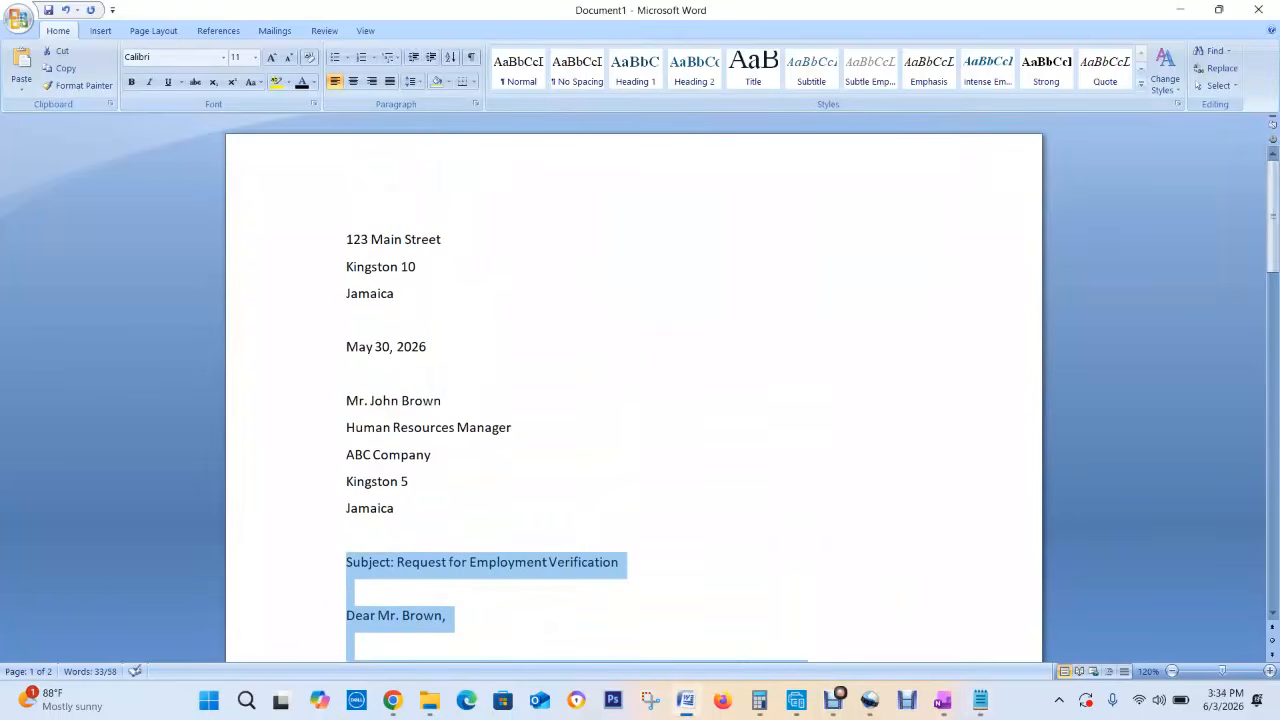
{"action": "left_click", "coordinate": [409, 267]}
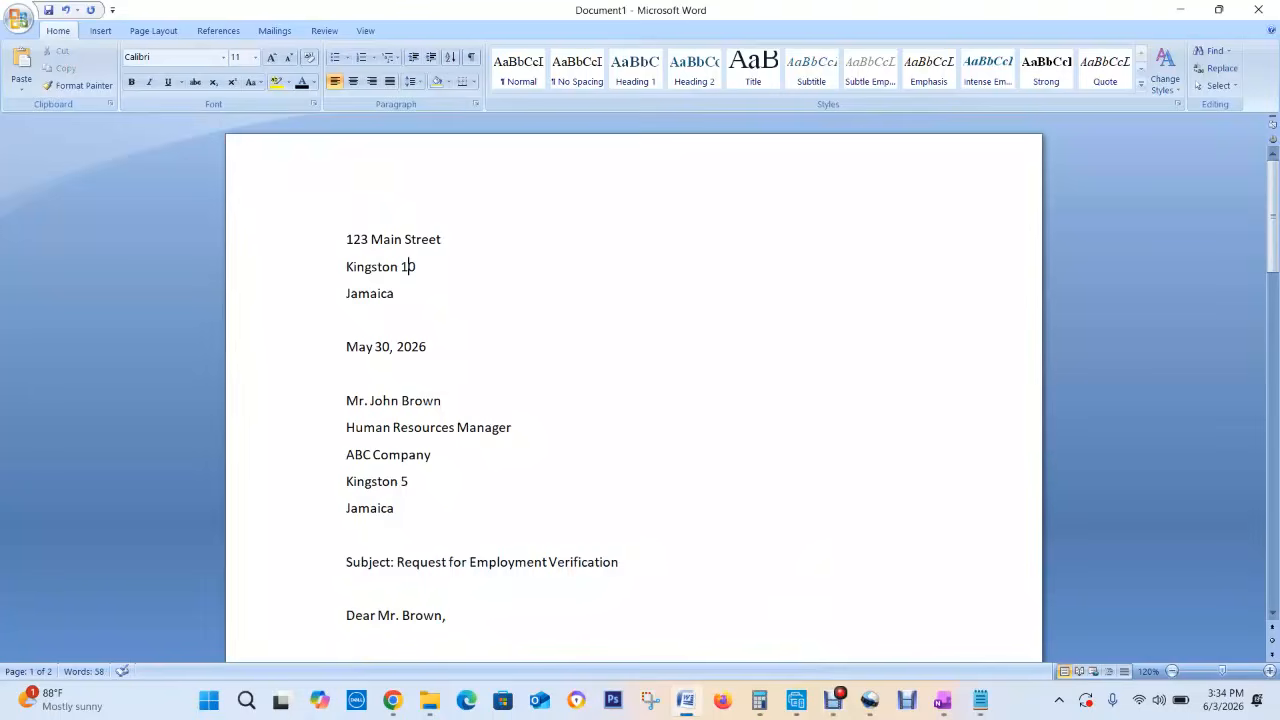
{"action": "left_click_drag", "start_coordinate": [394, 293], "coordinate": [346, 239]}
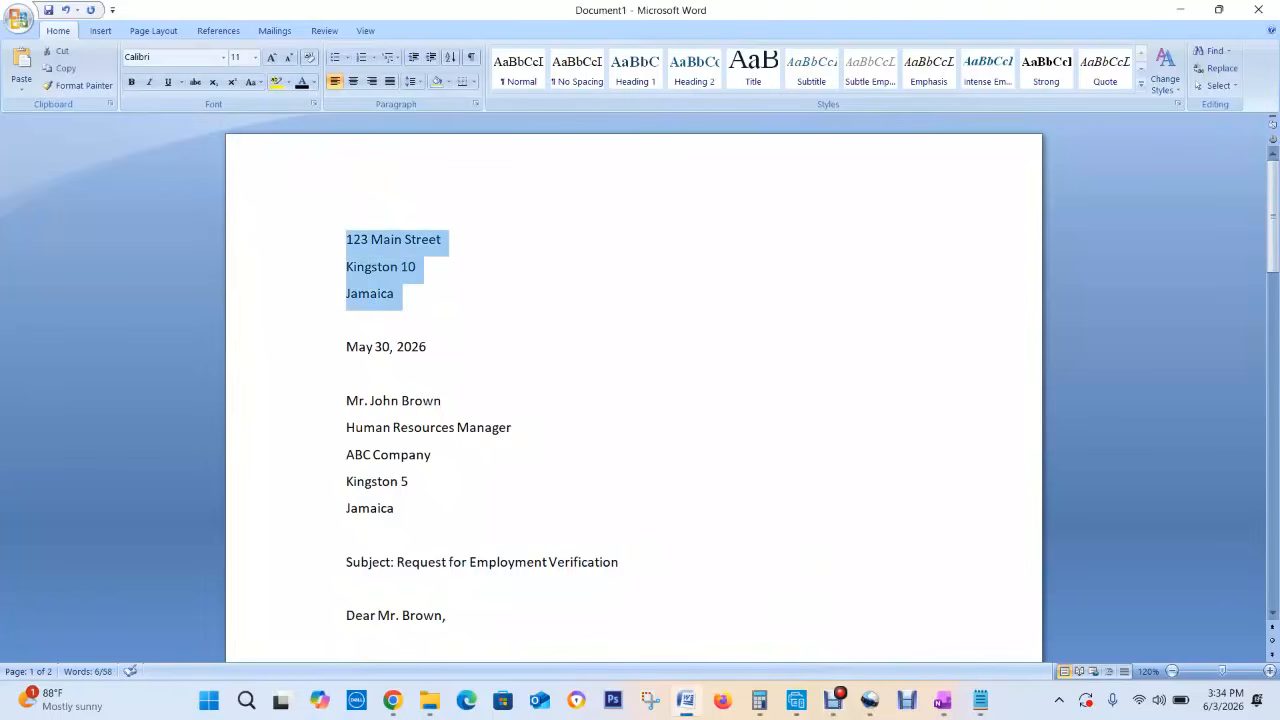
{"action": "left_click", "coordinate": [348, 319]}
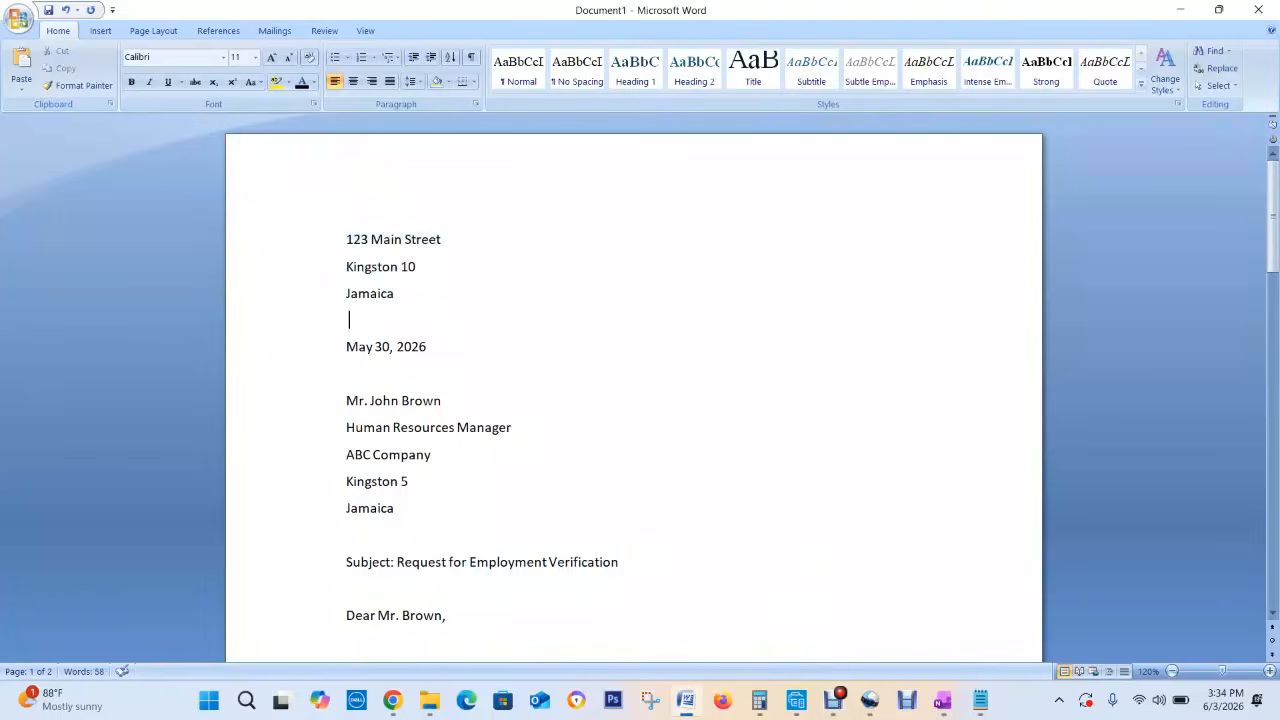
{"action": "left_click_drag", "start_coordinate": [394, 293], "coordinate": [346, 239]}
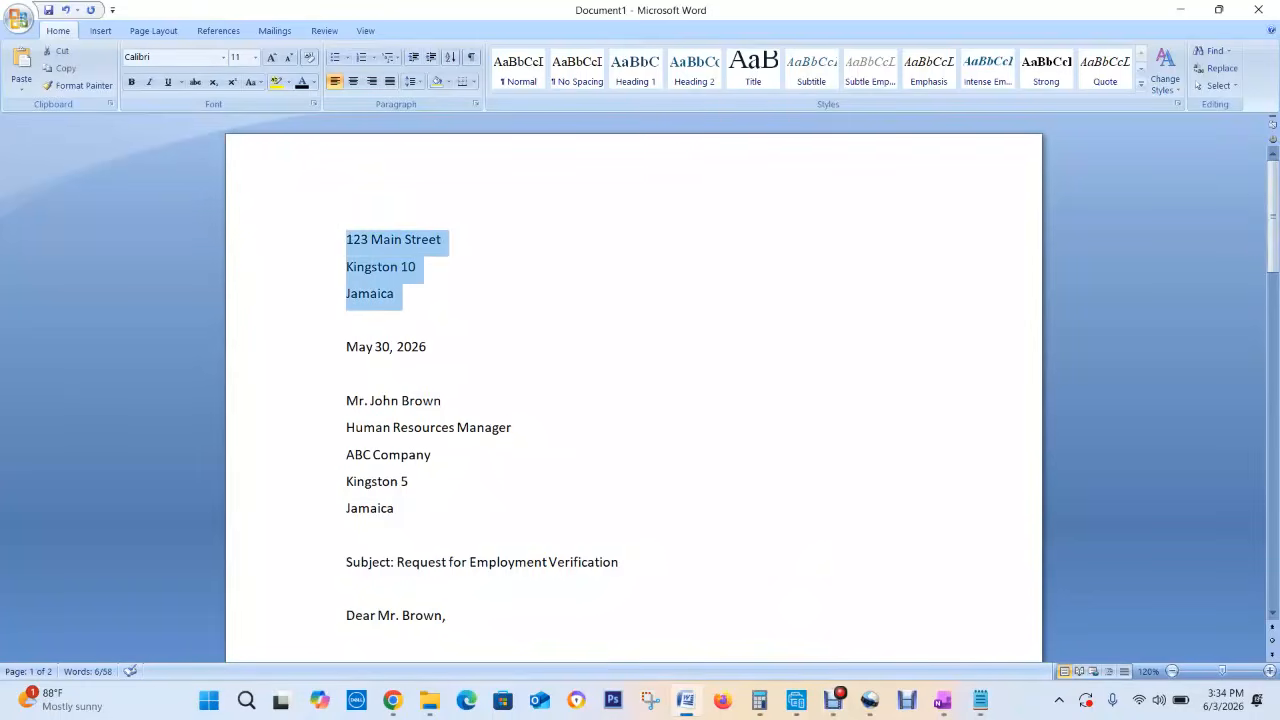
{"action": "left_click", "coordinate": [349, 320]}
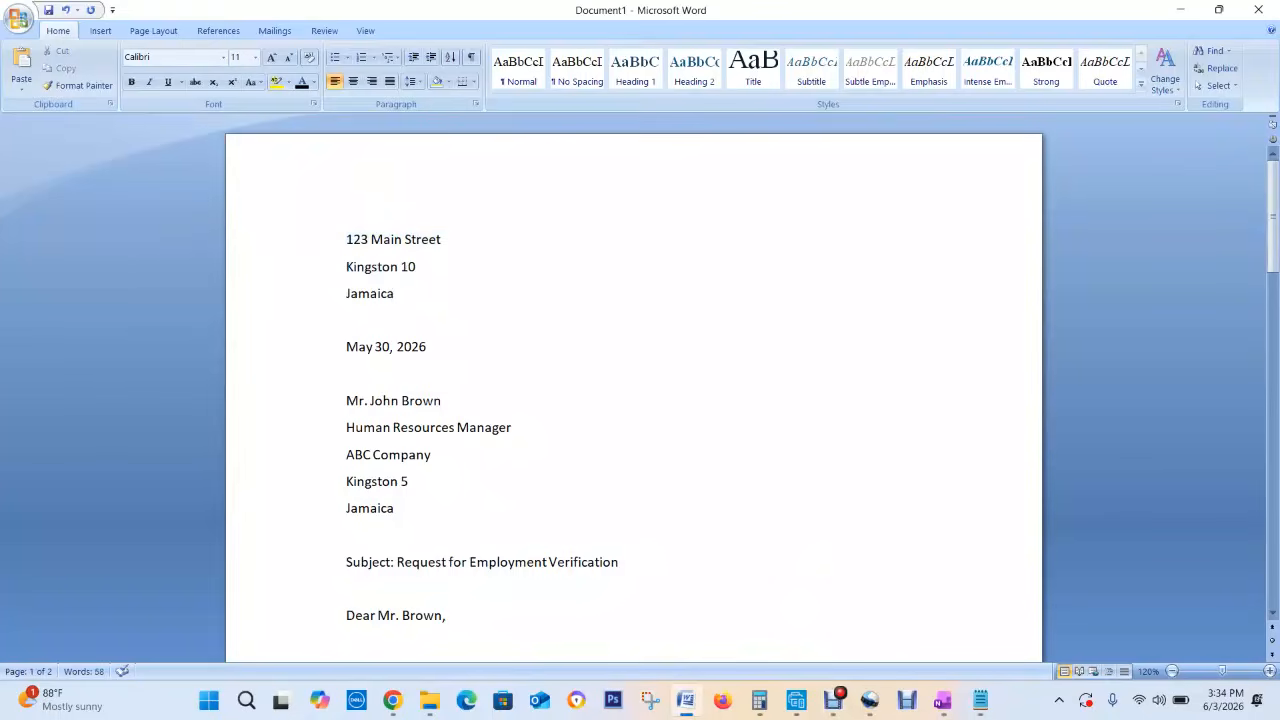
- Insert a blank line between the sender's address and the date, and highlight the date line
{"action": "left_click", "coordinate": [395, 293]}
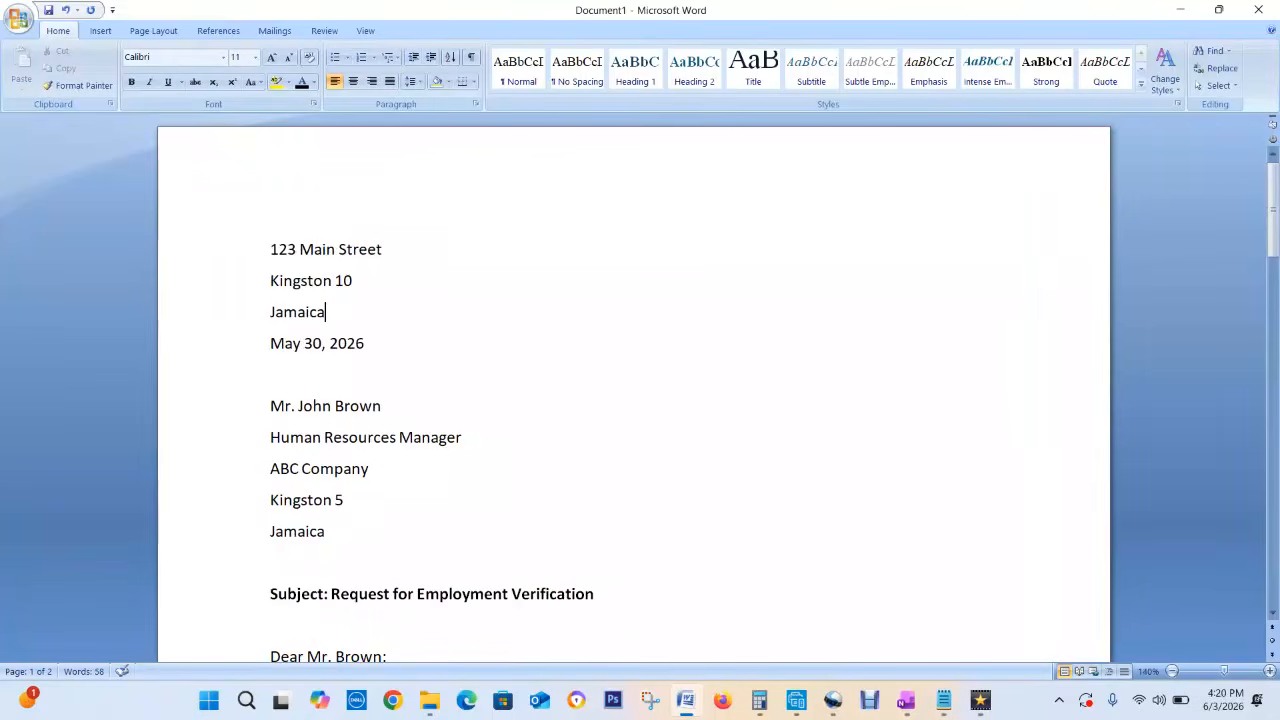
{"action": "key", "text": "Return"}
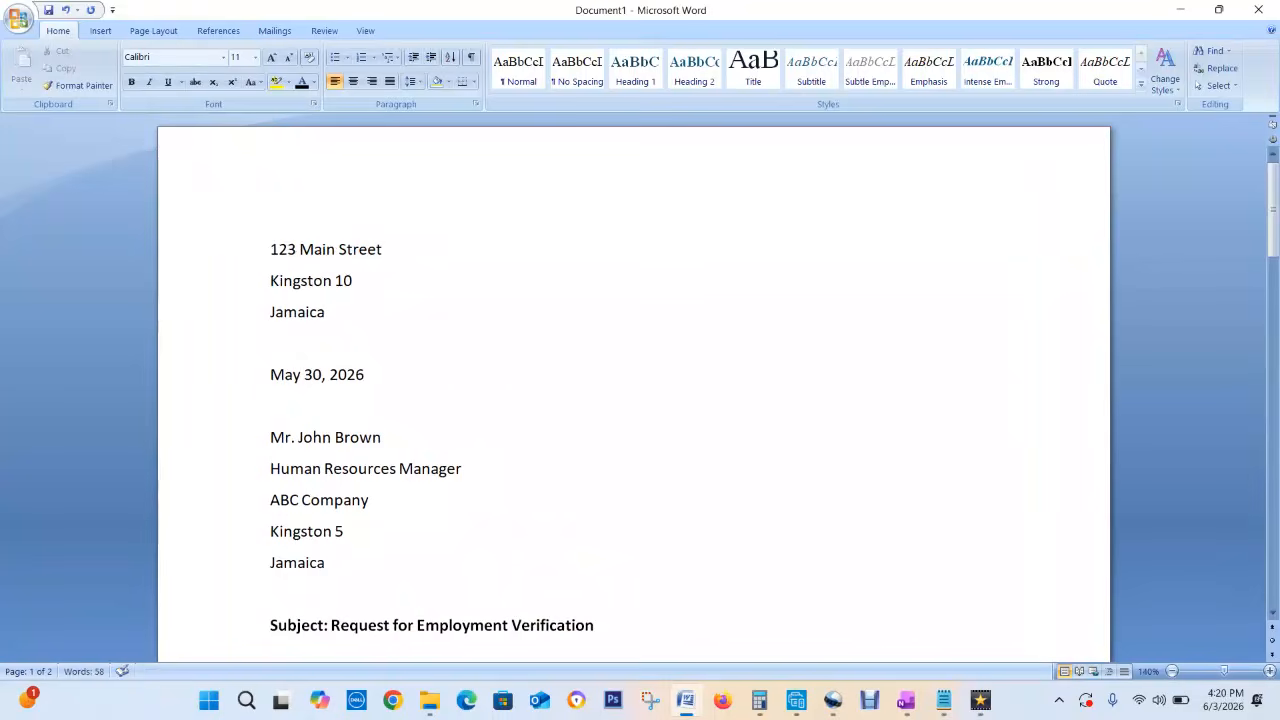
{"action": "left_click", "coordinate": [200, 375]}
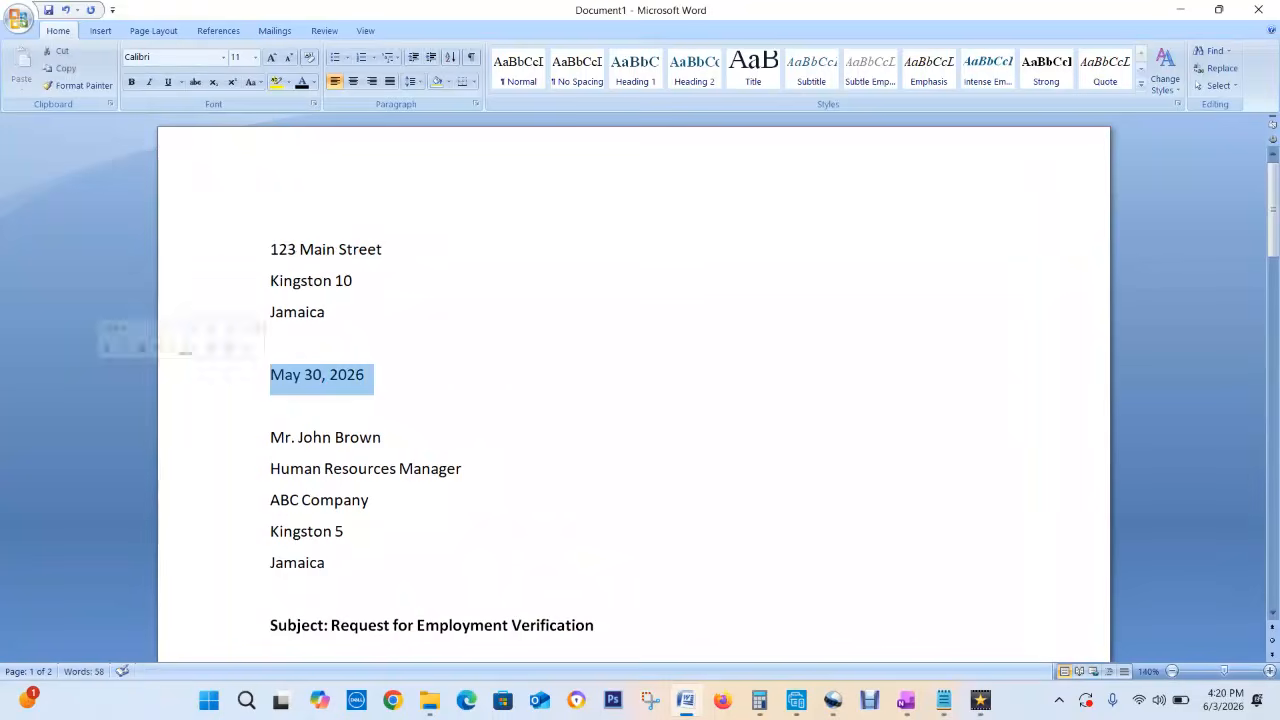
- Add the numeric date 4/05/2026 on a new line below the letter's date, and delete that line again
{"action": "left_click", "coordinate": [376, 375]}
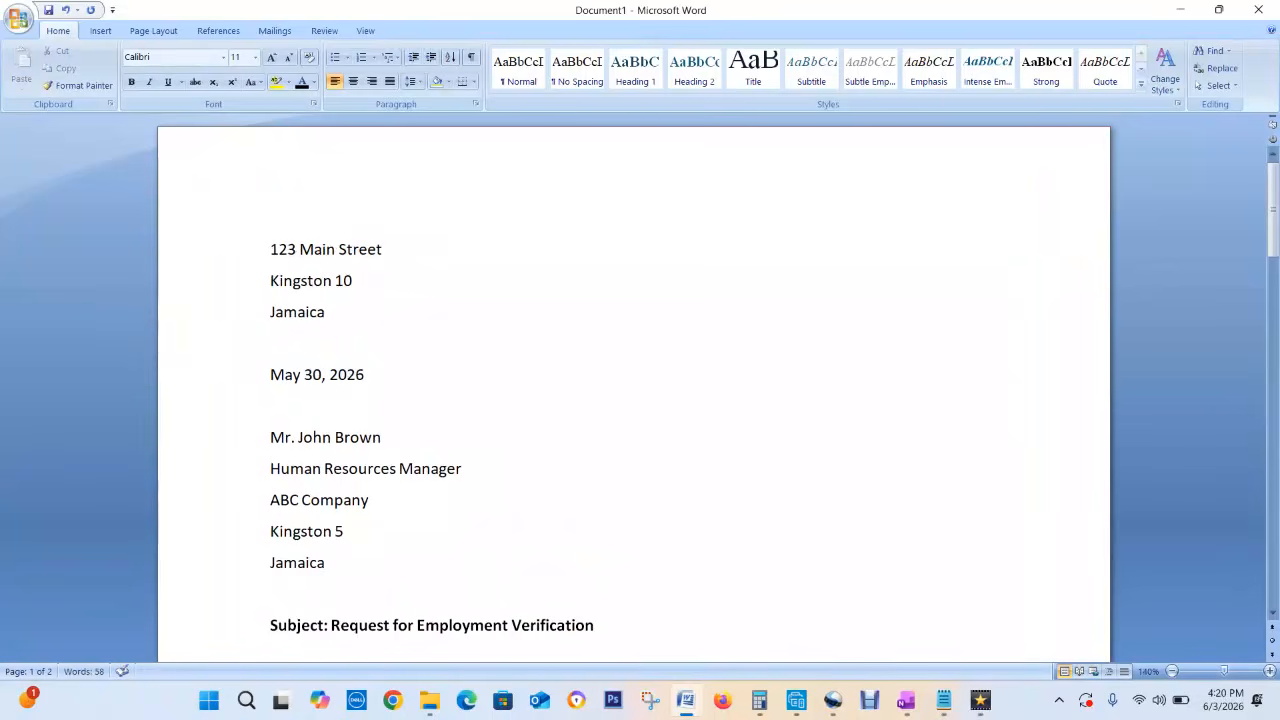
{"action": "key", "text": "Return"}
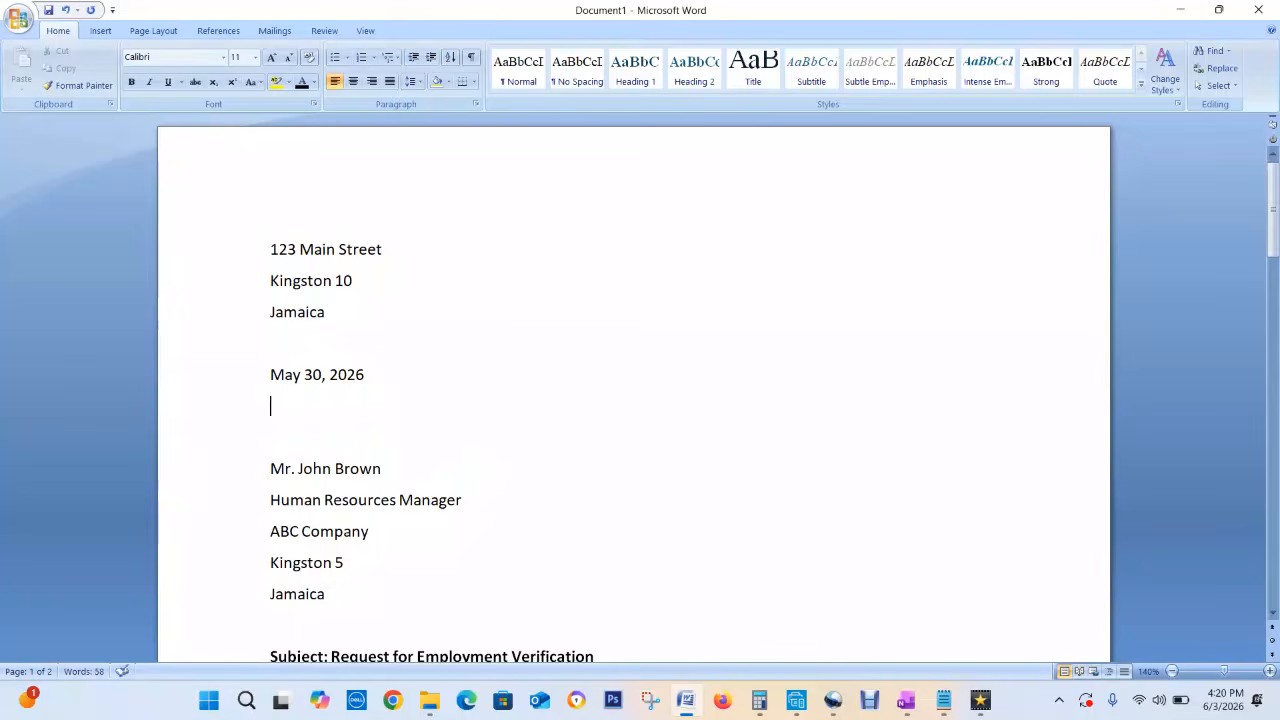
{"action": "type", "text": "4/05/2026"}
{"action": "left_click_drag", "start_coordinate": [346, 408], "coordinate": [120, 408]}
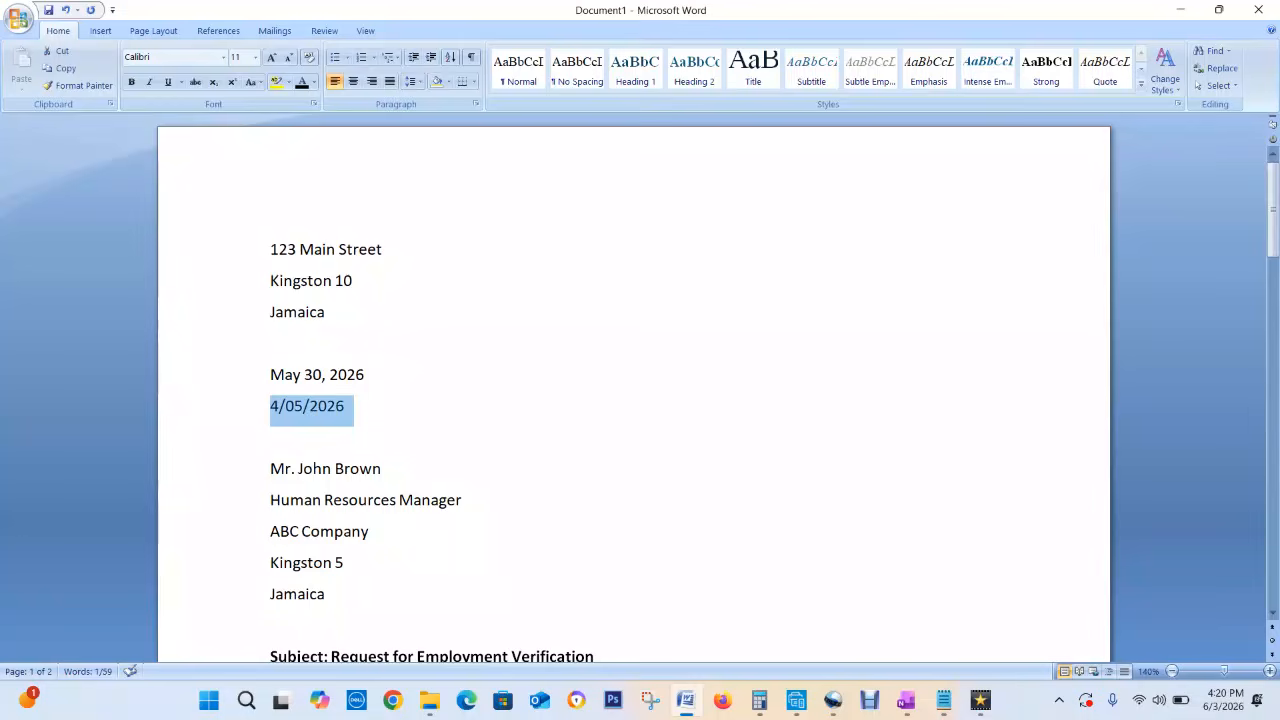
{"action": "left_click", "coordinate": [347, 407]}
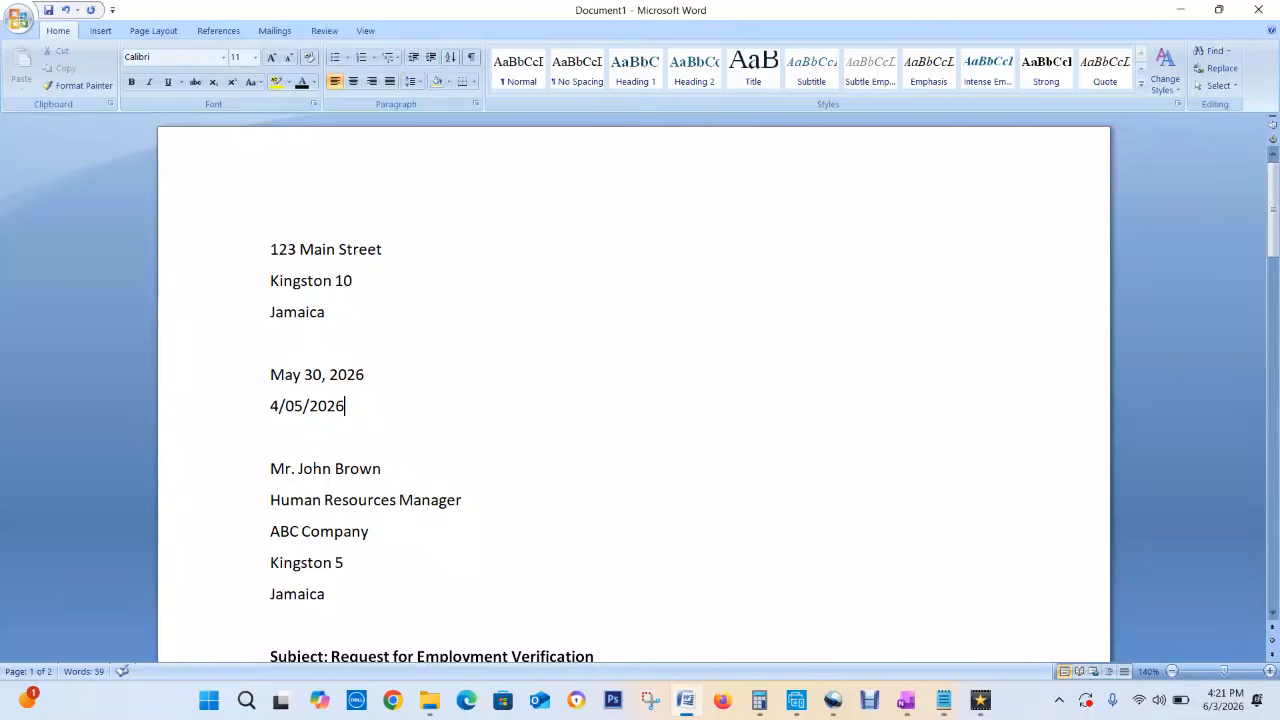
{"action": "left_click_drag", "start_coordinate": [270, 376], "coordinate": [270, 406]}
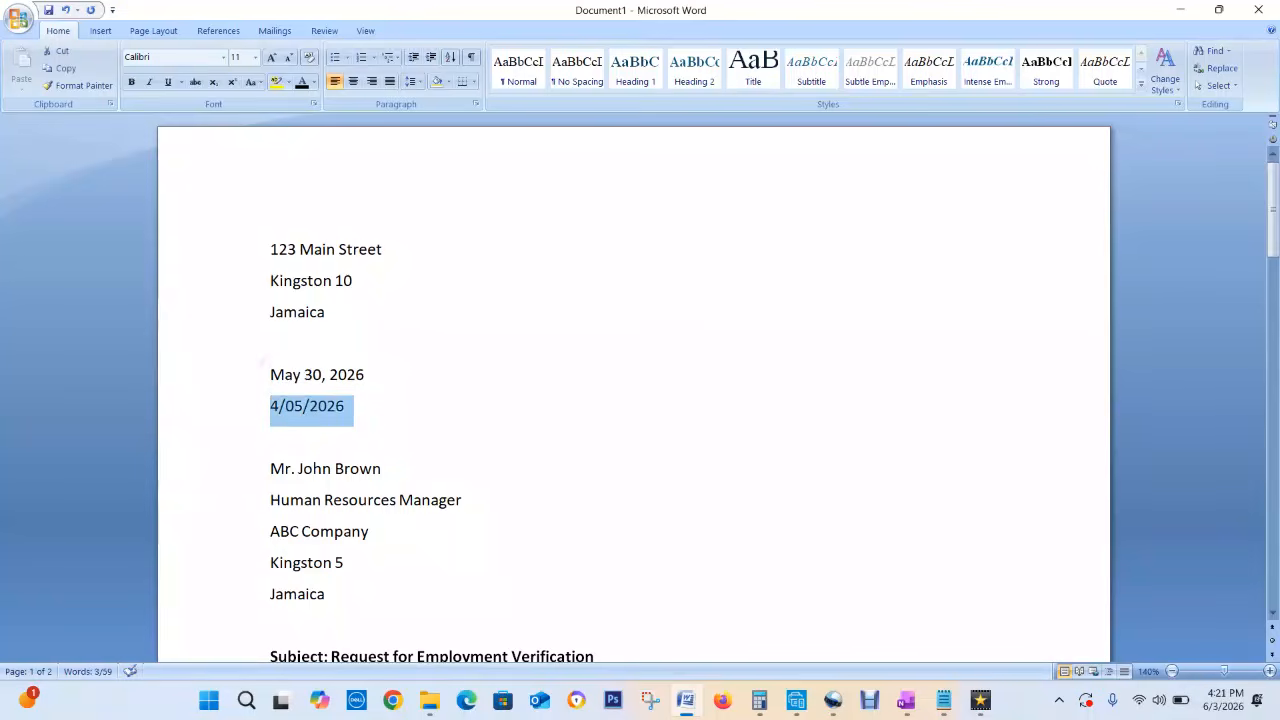
{"action": "key", "text": "BackSpace"}
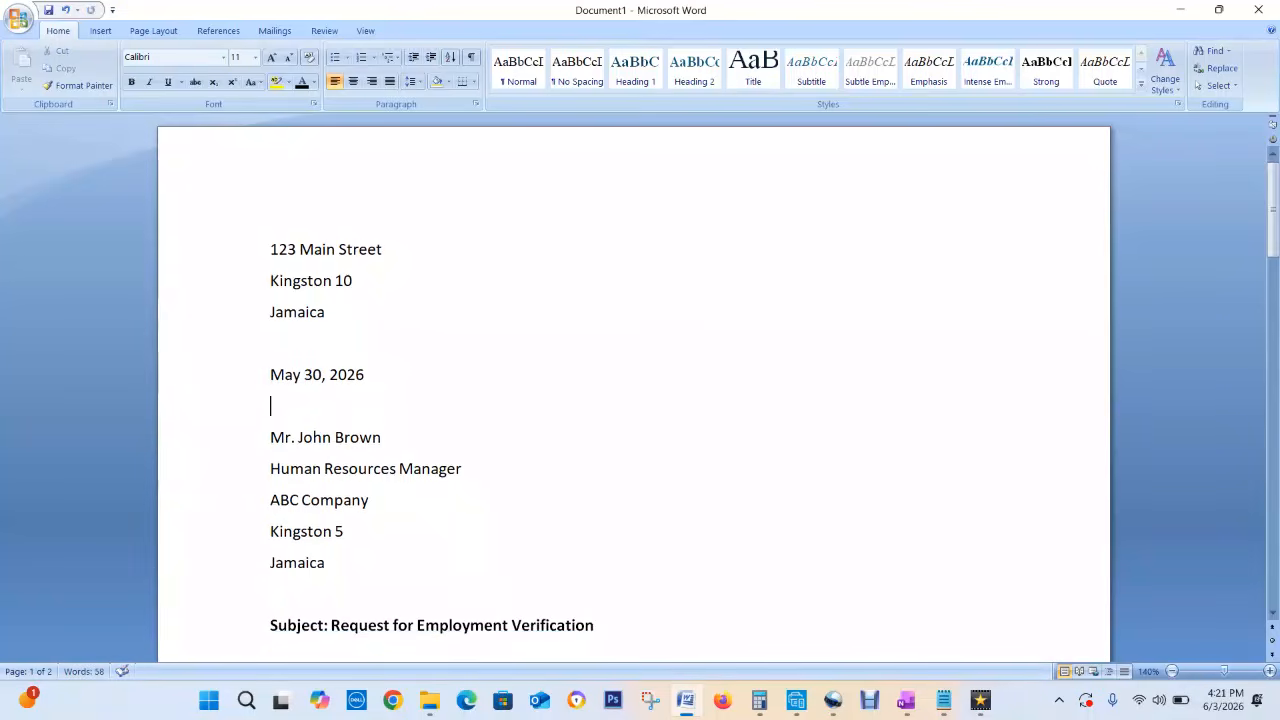
- Check the Notepad checklist, return to the letter, and remove and re-insert the blank line between the date and the recipient's address
{"action": "left_click", "coordinate": [943, 700]}
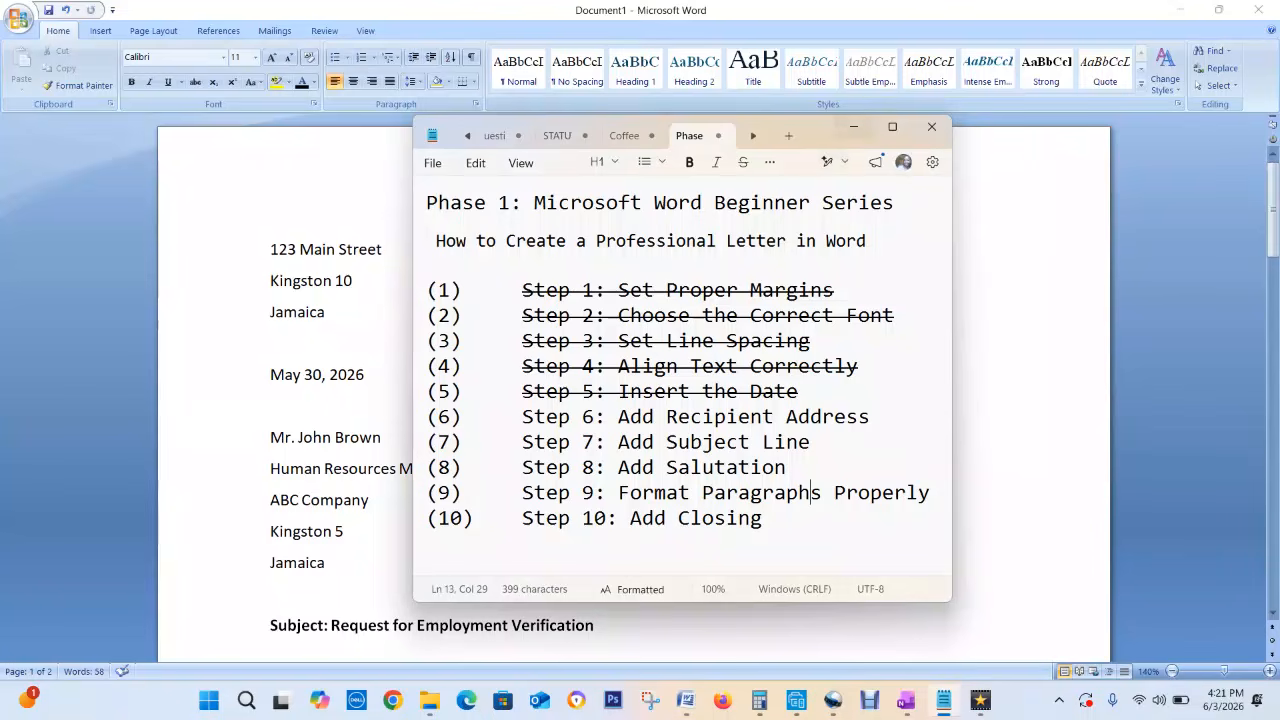
{"action": "left_click", "coordinate": [854, 127]}
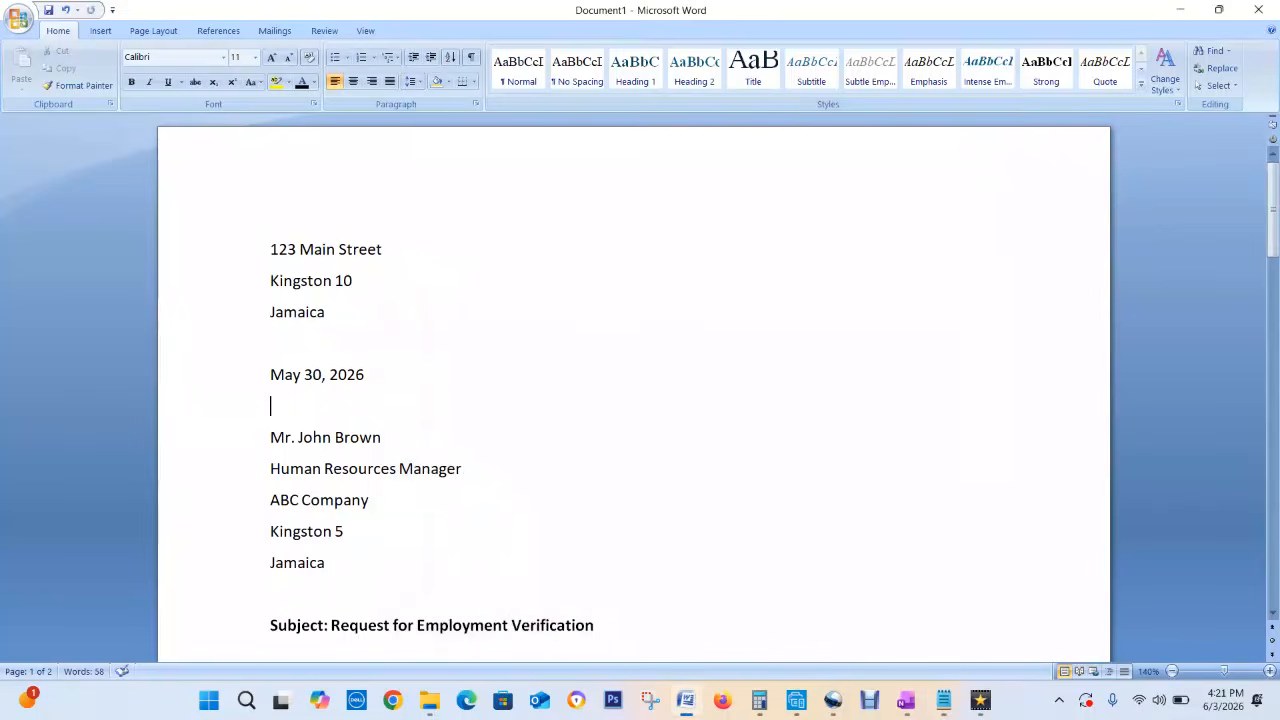
{"action": "key", "text": "BackSpace"}
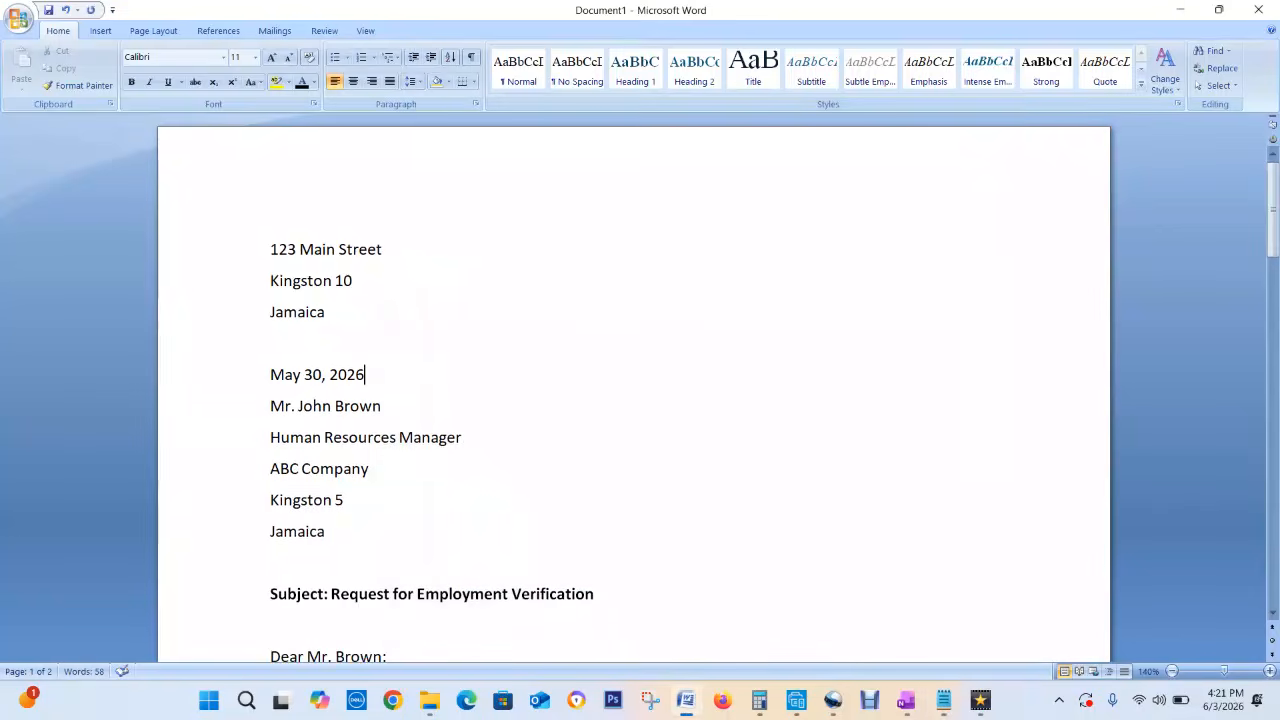
{"action": "key", "text": "Return"}
{"action": "left_click_drag", "start_coordinate": [200, 563], "coordinate": [200, 438]}
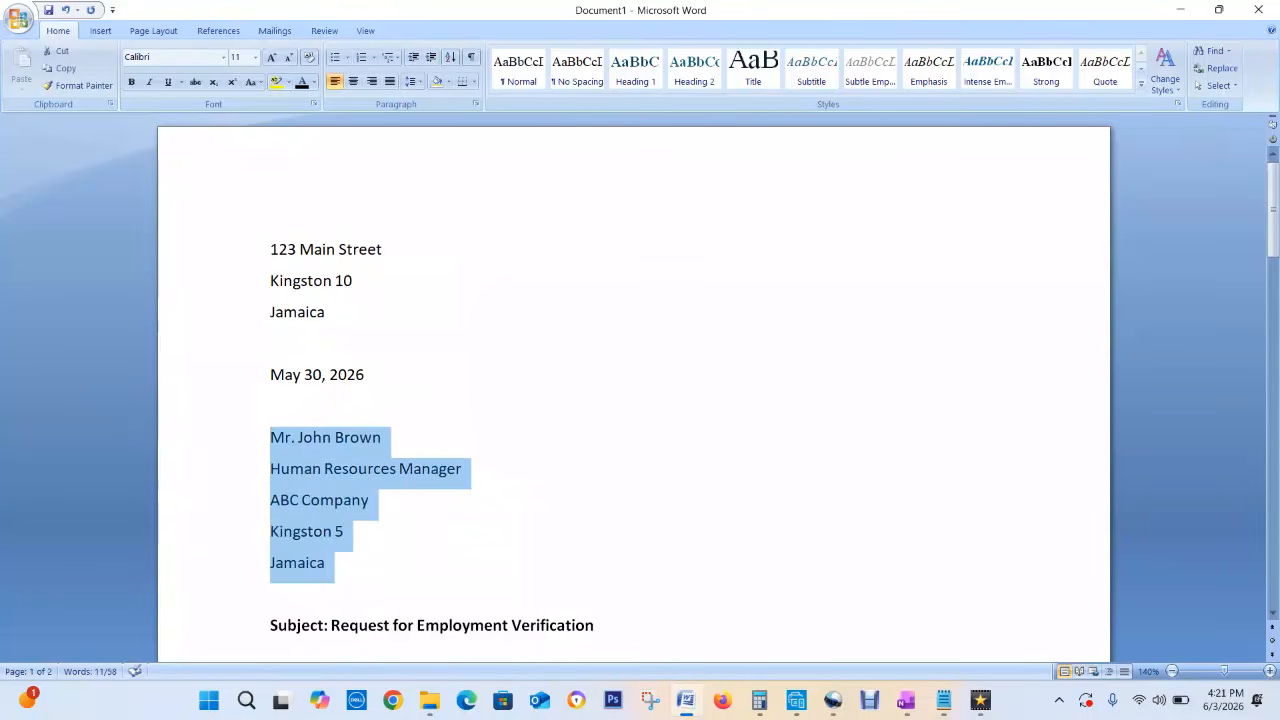
{"action": "left_click", "coordinate": [345, 532]}
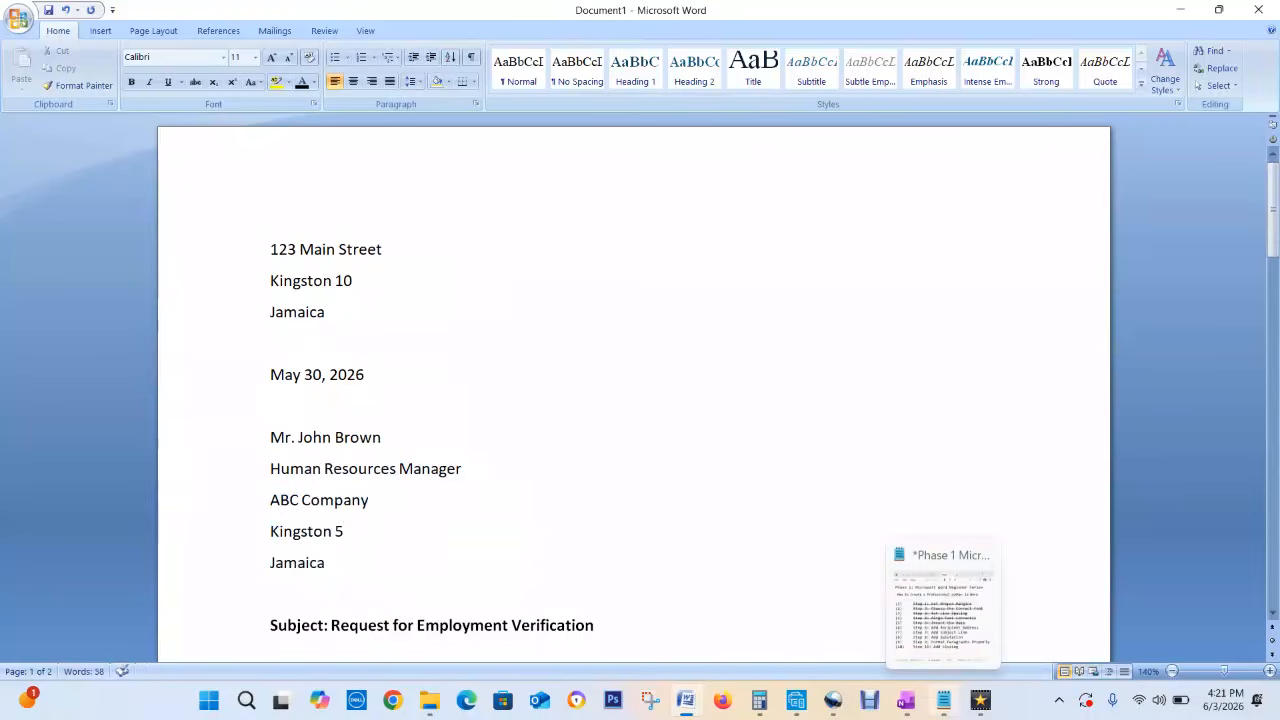
- Strike through "Step 6: Add Recipient Address" in the Notepad checklist and minimize it to return to the letter
{"action": "left_click", "coordinate": [943, 700]}
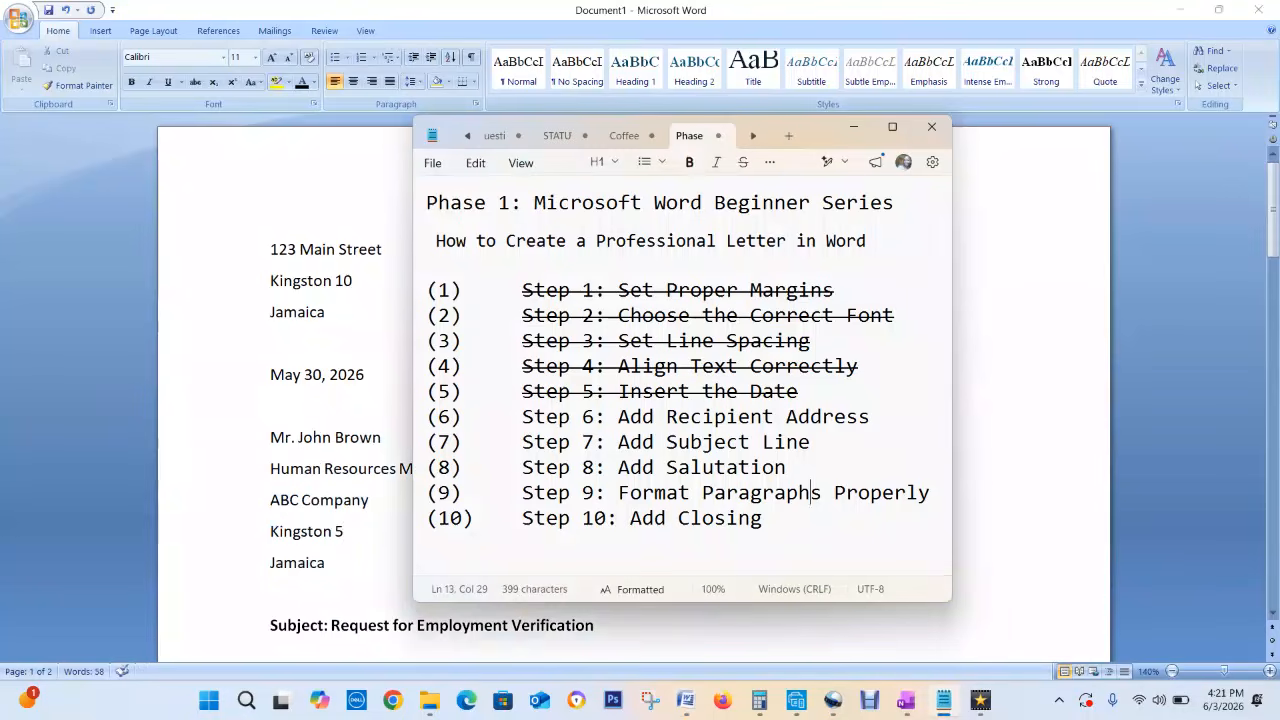
{"action": "left_click_drag", "start_coordinate": [872, 417], "coordinate": [522, 417]}
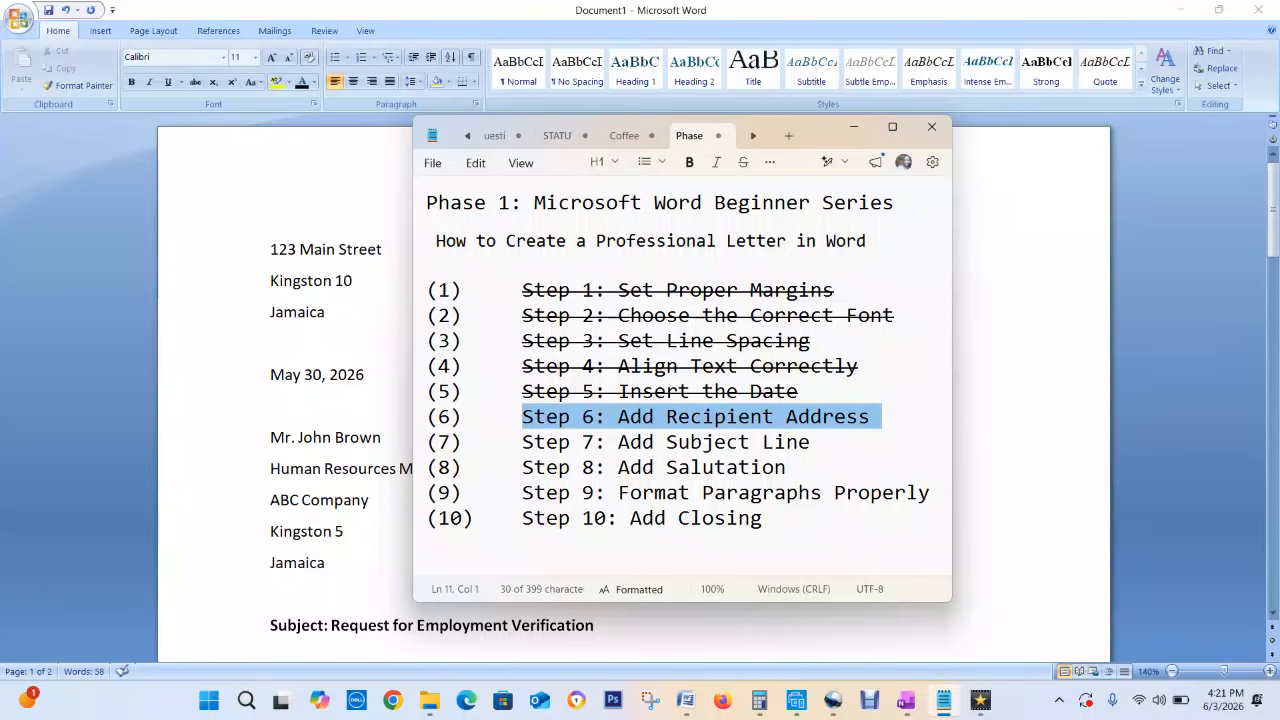
{"action": "key", "text": "ctrl+shift+x"}
{"action": "left_click", "coordinate": [854, 127]}
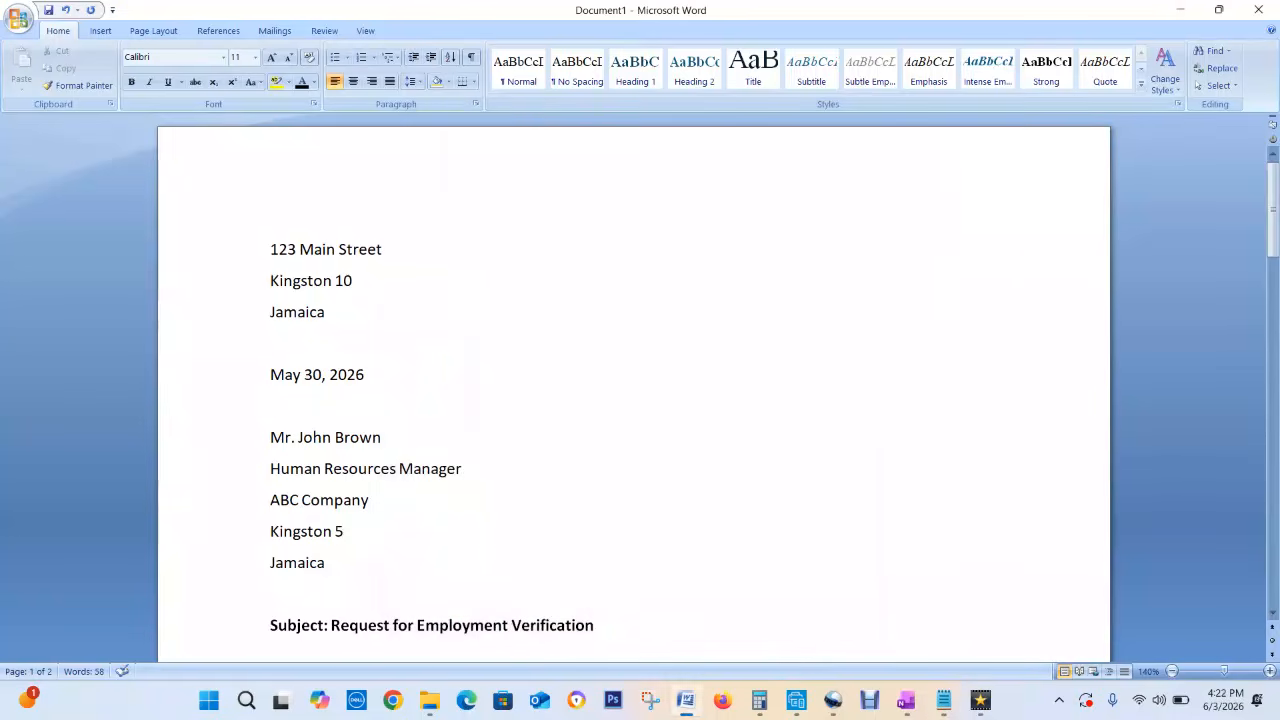
- Examine the subject line "Subject: Request for Employment Verification" and select the whole line
{"action": "left_click_drag", "start_coordinate": [1273, 195], "coordinate": [1273, 242]}
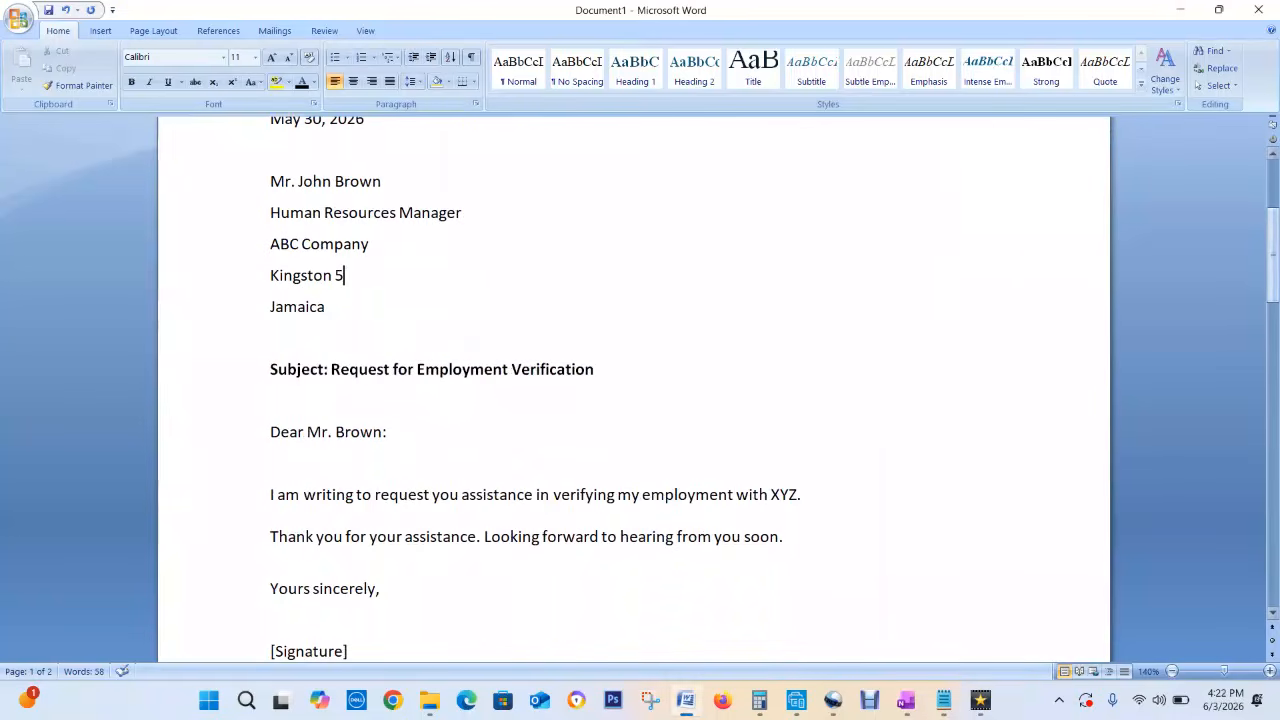
{"action": "left_click_drag", "start_coordinate": [270, 370], "coordinate": [594, 370]}
{"action": "left_click", "coordinate": [330, 370]}
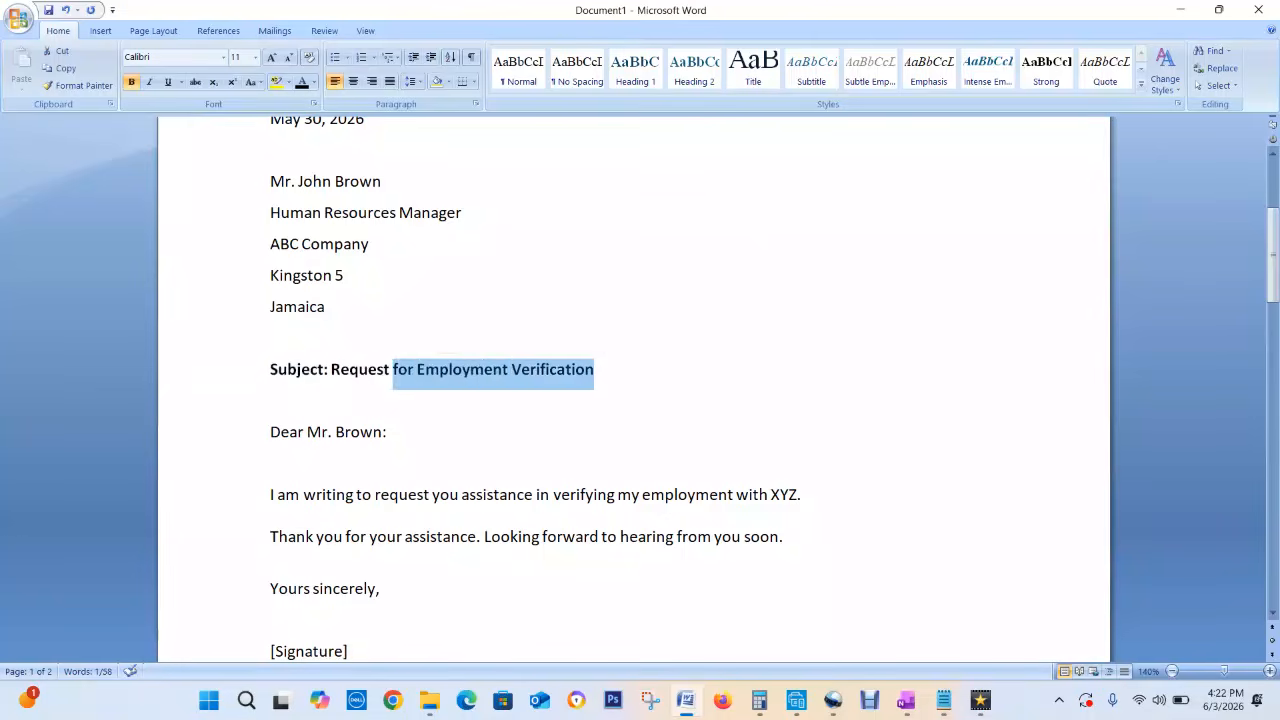
{"action": "left_click", "coordinate": [596, 370]}
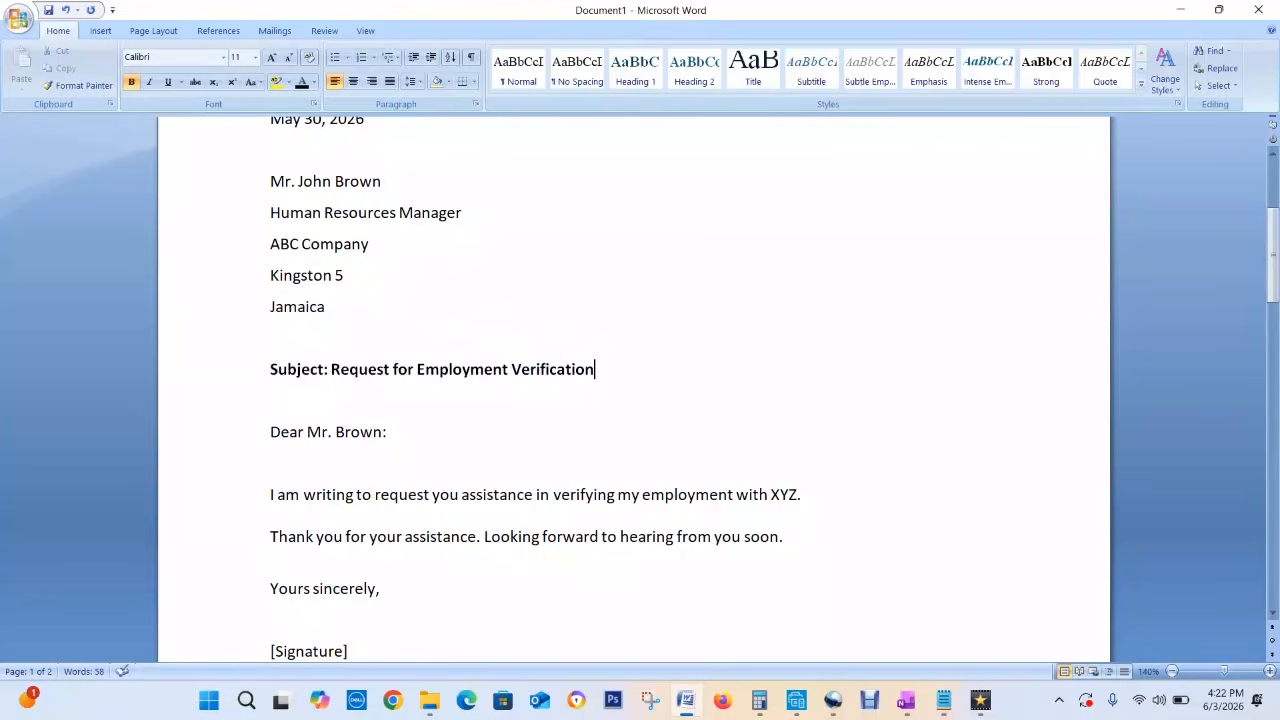
{"action": "key", "text": "shift+Home"}
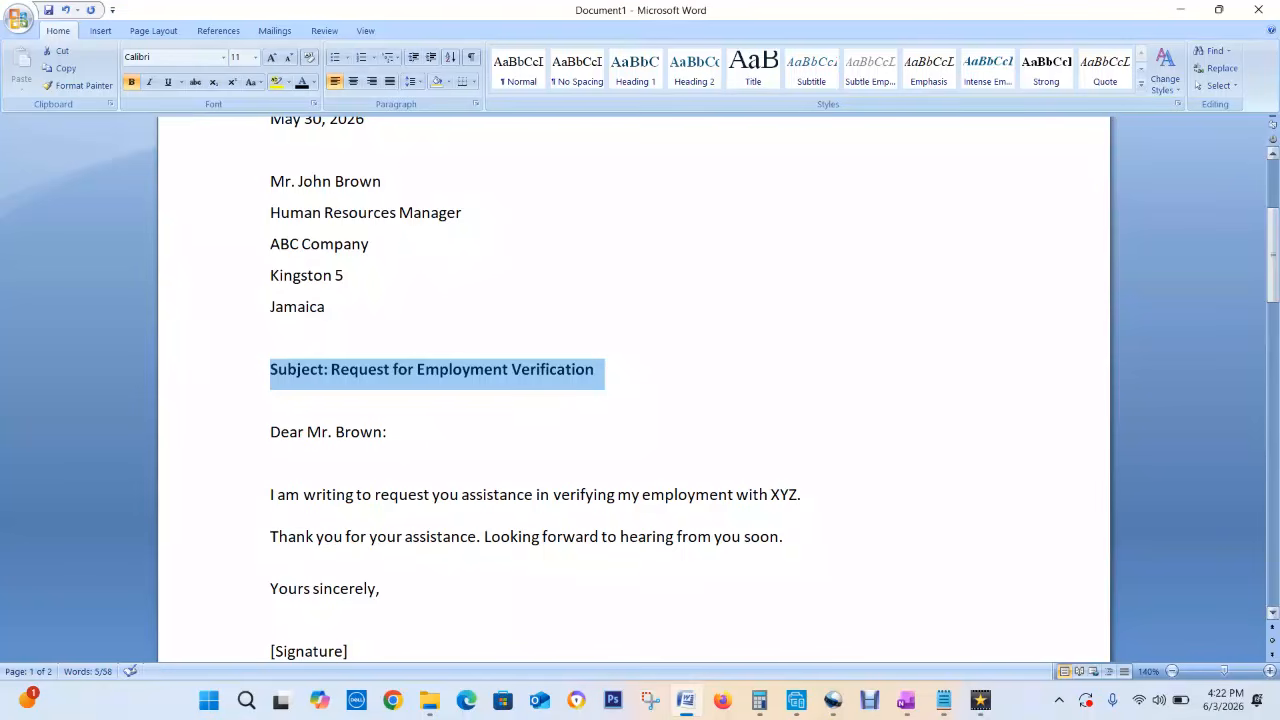
- Strike through "Step 7: Add Subject Line" in the Notepad checklist
{"action": "left_click", "coordinate": [943, 700]}
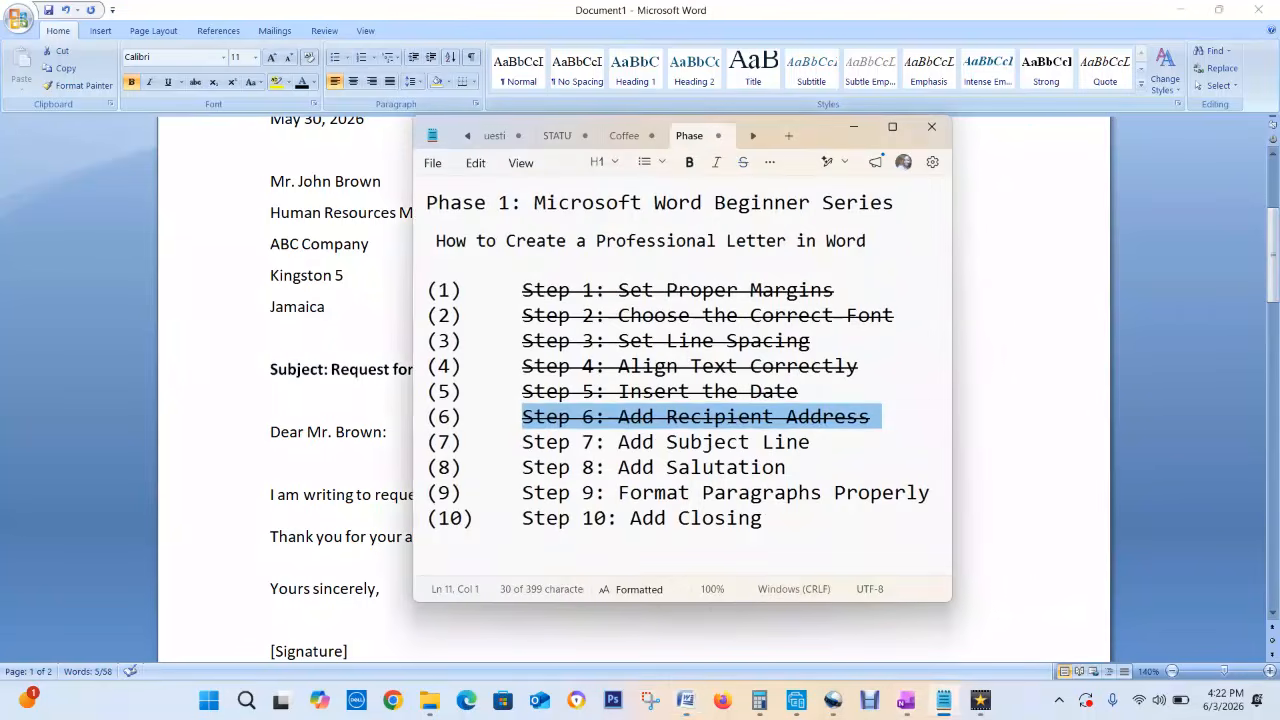
{"action": "left_click_drag", "start_coordinate": [812, 442], "coordinate": [522, 442]}
{"action": "left_click", "coordinate": [743, 162]}
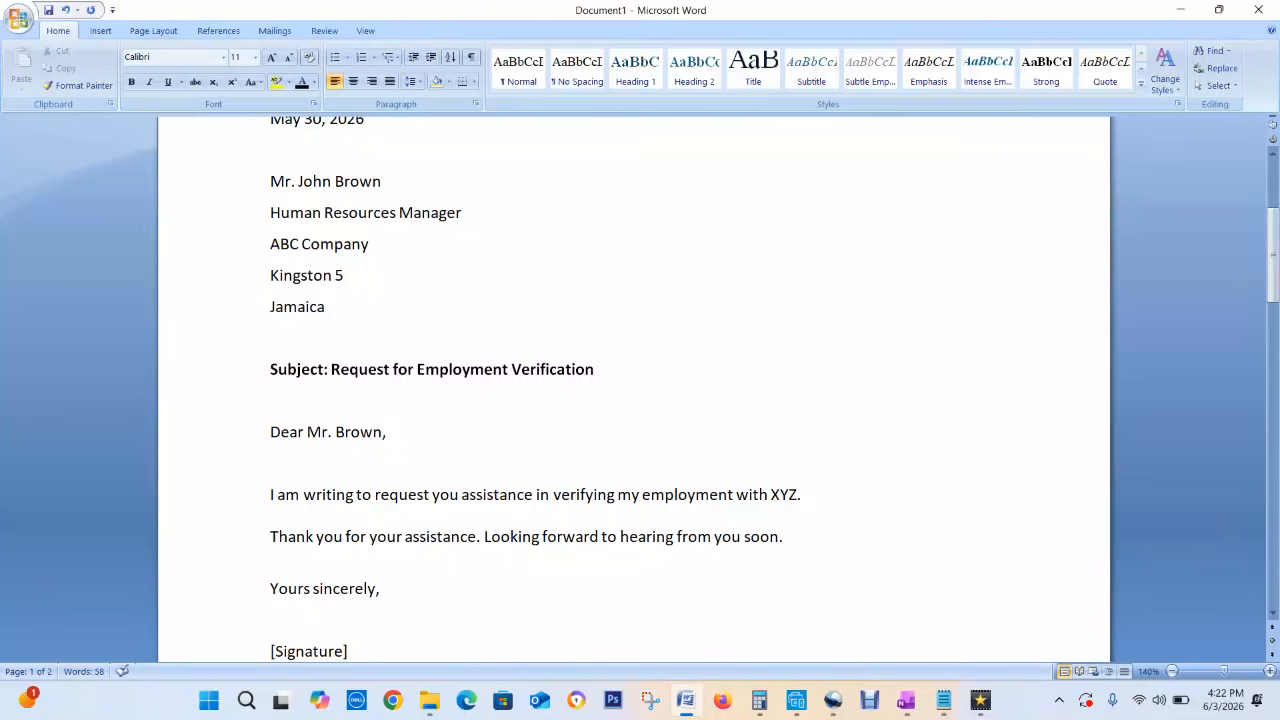
- End the letter's salutation with a colon instead of a comma, check the Notepad checklist, and select the addressee's title and surname
{"action": "key", "text": "BackSpace"}
{"action": "type", "text": ":"}
{"action": "left_click", "coordinate": [944, 700]}
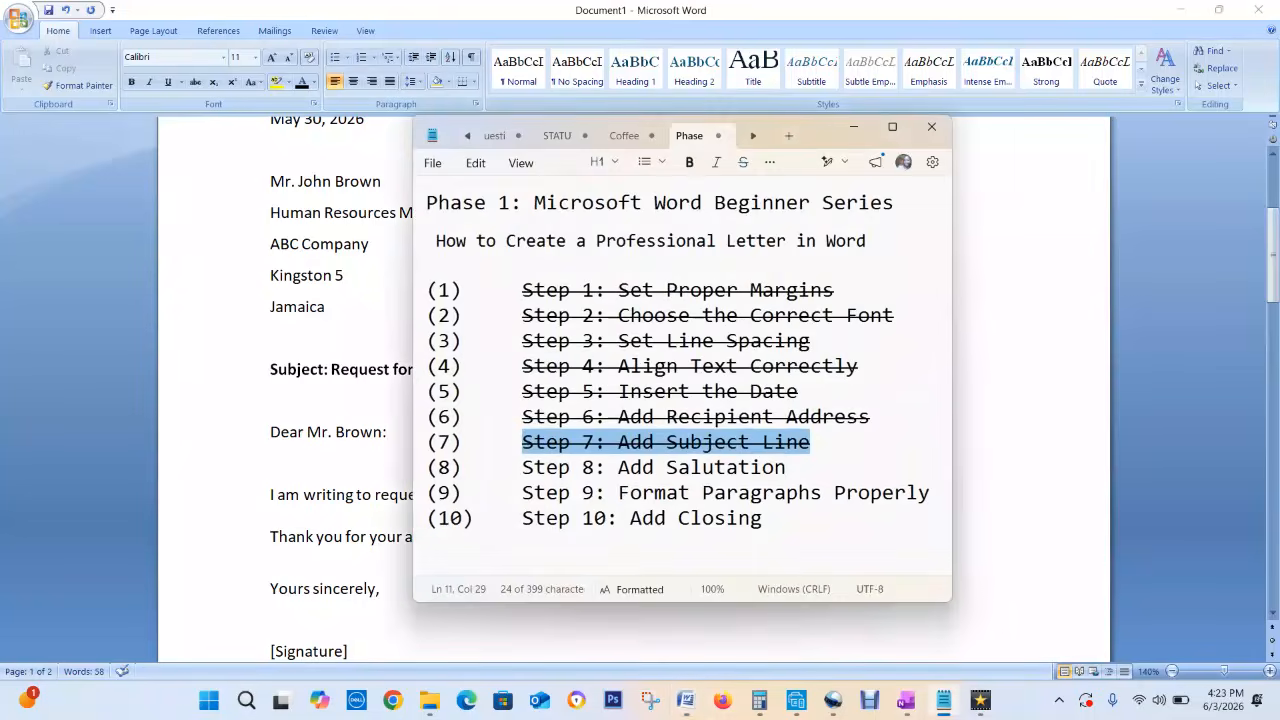
{"action": "left_click", "coordinate": [944, 700]}
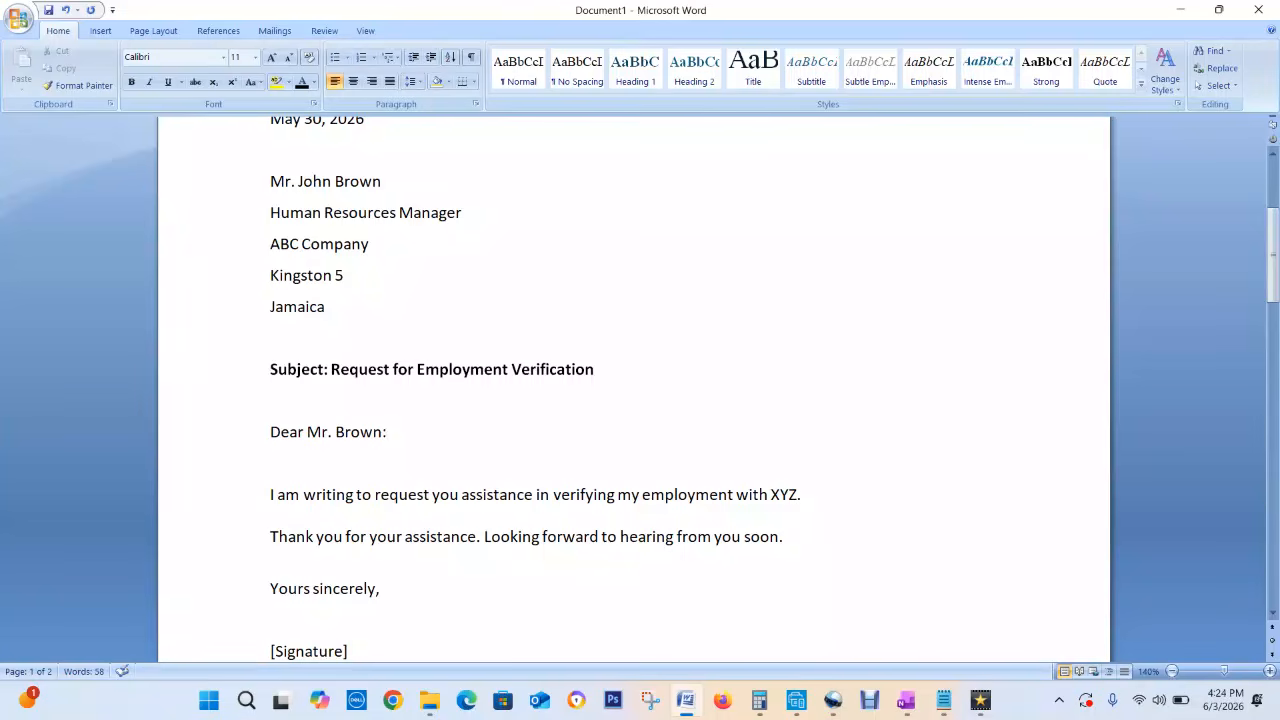
{"action": "left_click_drag", "start_coordinate": [307, 433], "coordinate": [388, 434]}
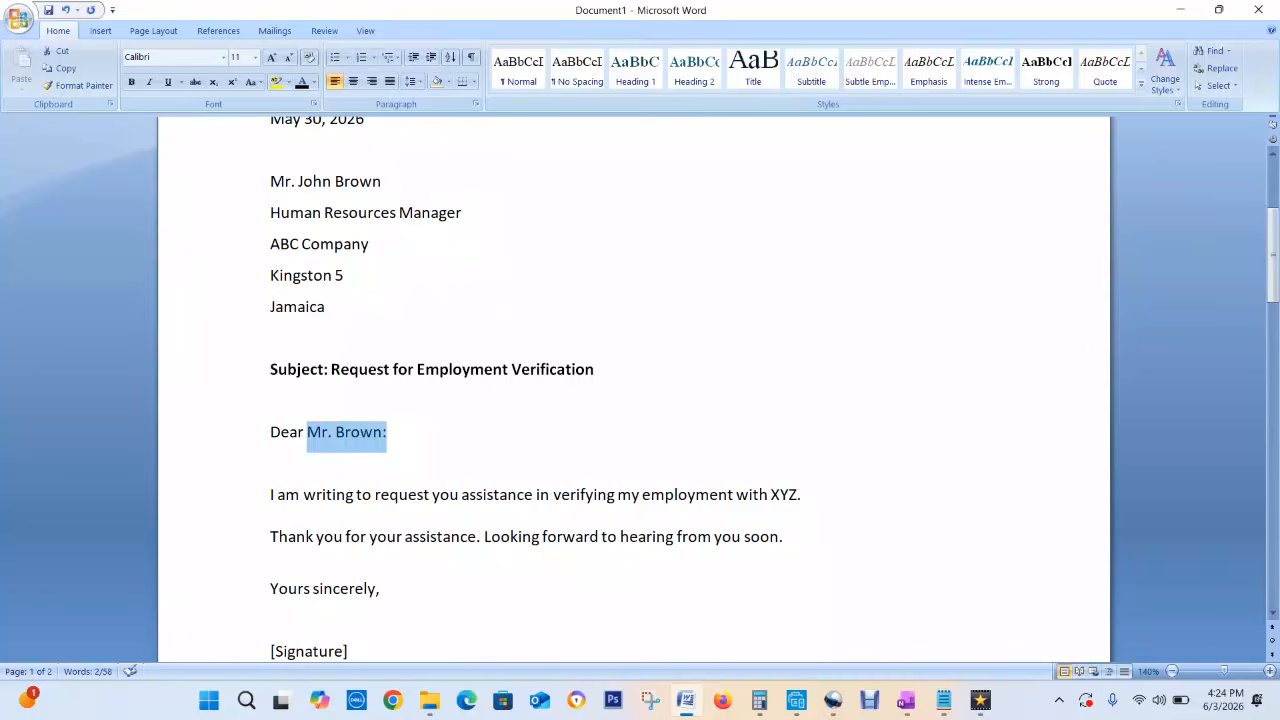
- Strike through "Step 8: Add Salutation" in the Notepad checklist and minimize it to return to the letter
{"action": "left_click", "coordinate": [943, 700]}
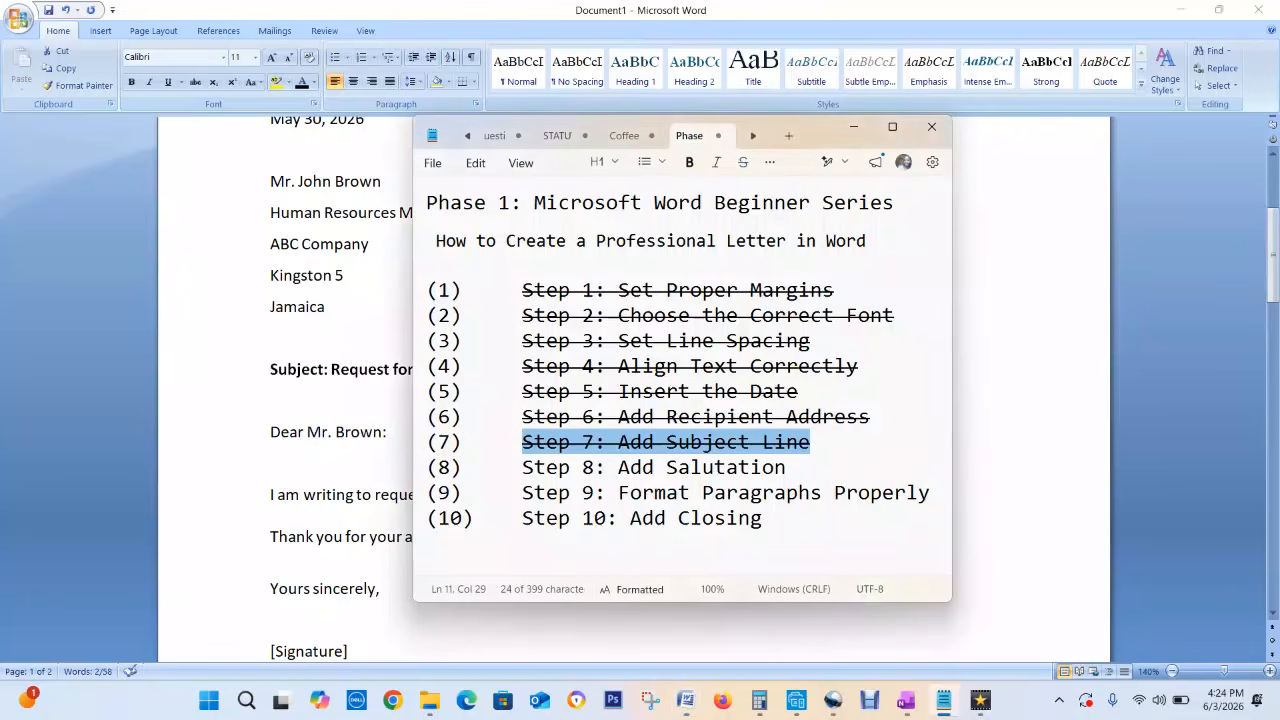
{"action": "left_click_drag", "start_coordinate": [791, 467], "coordinate": [523, 465]}
{"action": "key", "text": "ctrl+shift+x"}
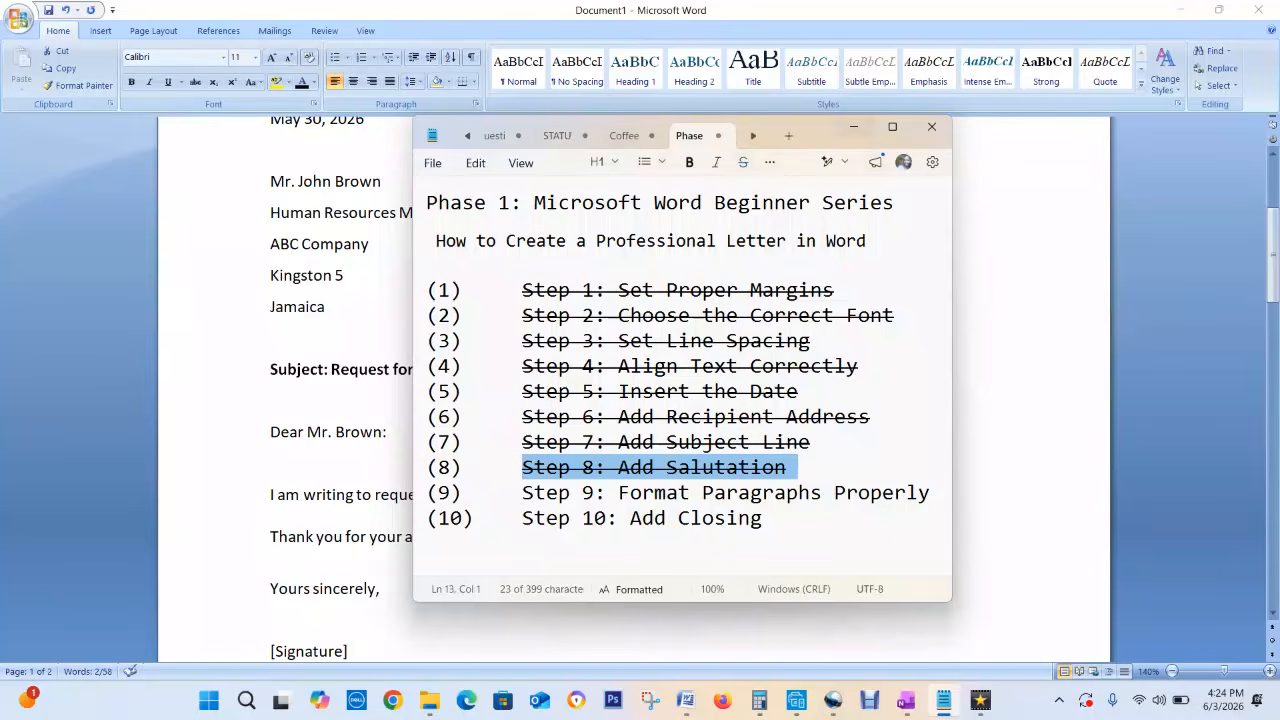
{"action": "left_click", "coordinate": [854, 127]}
- Set the whole letter's left indentation to 0 and special indentation to (none), and reopen the paragraph settings to check them
{"action": "left_click", "coordinate": [388, 432]}
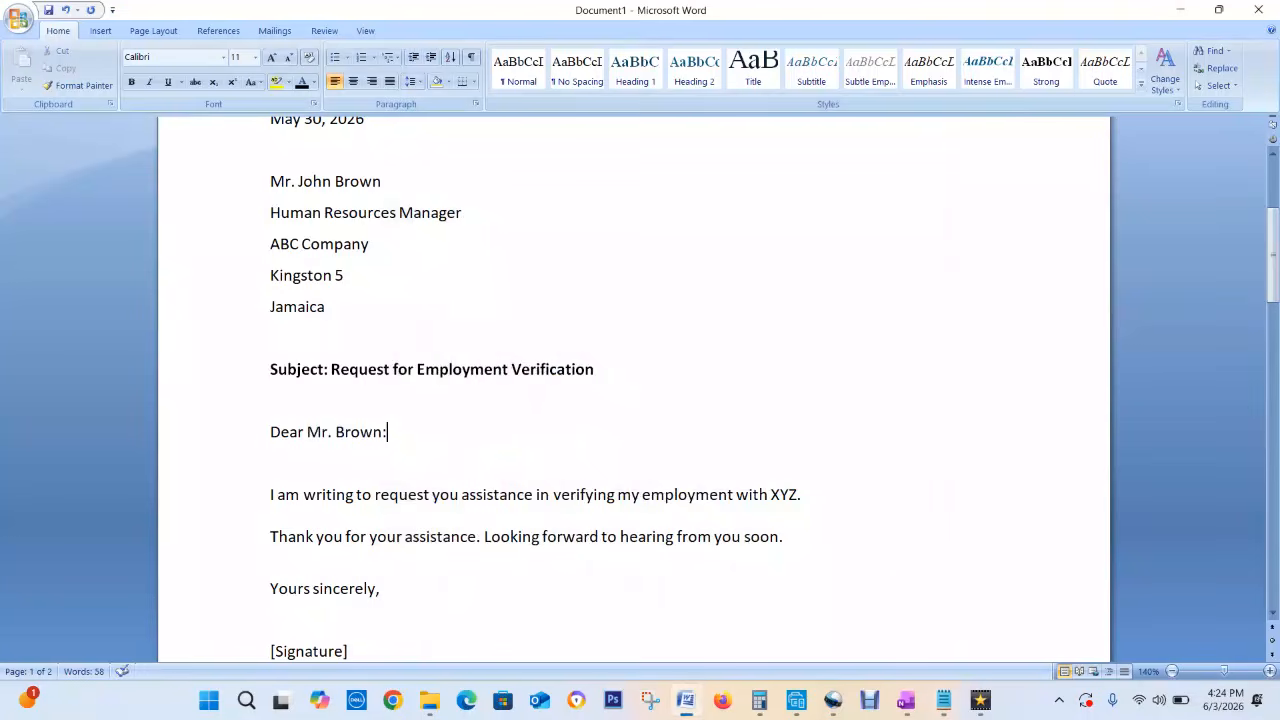
{"action": "key", "text": "ctrl+a"}
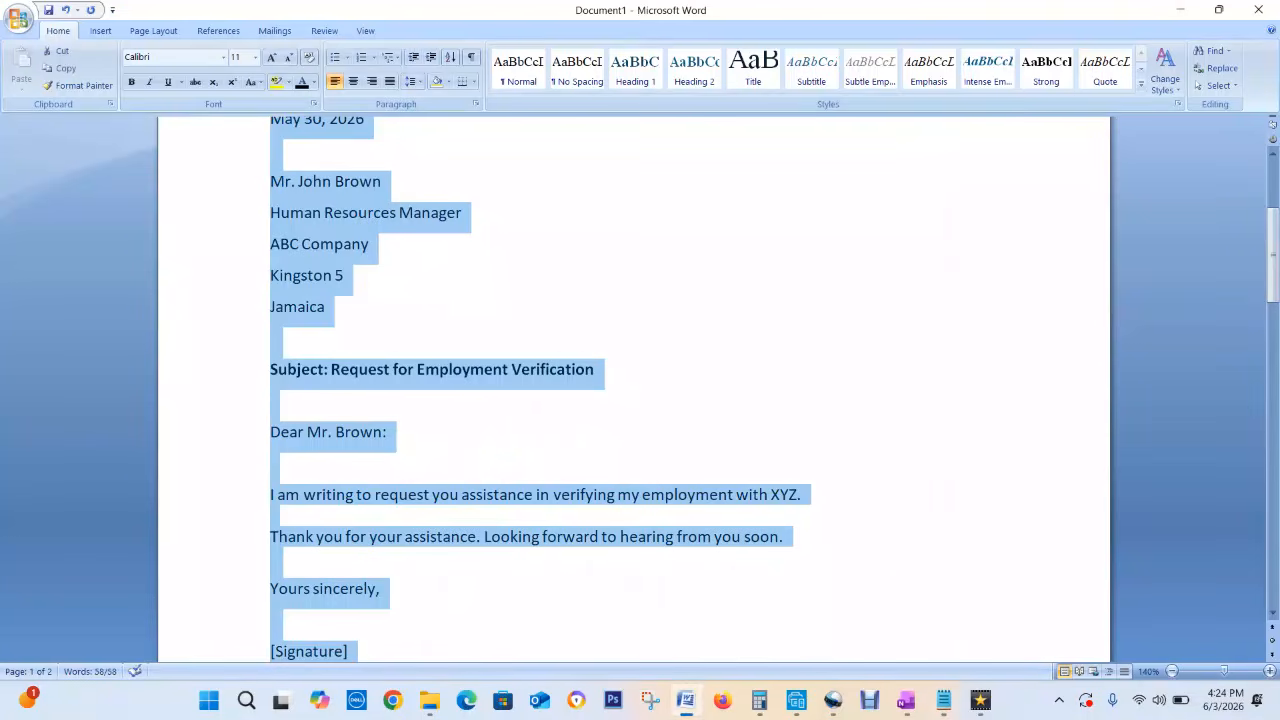
{"action": "right_click", "coordinate": [300, 245]}
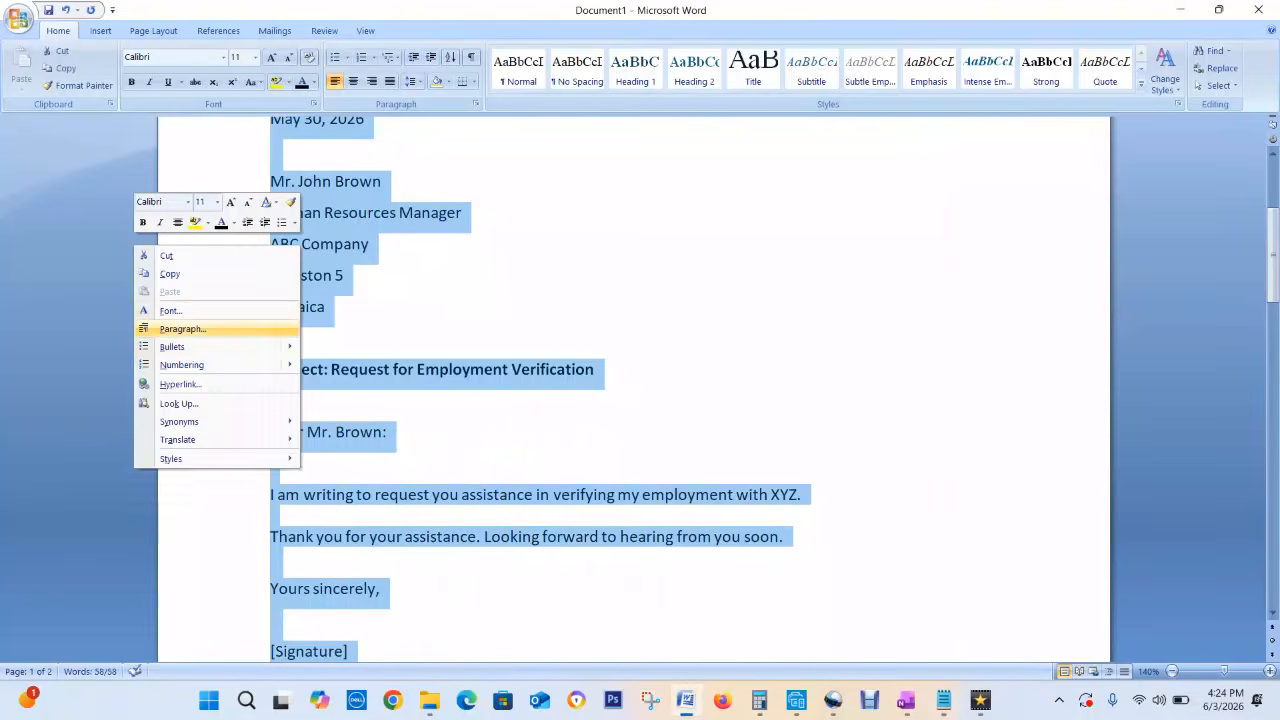
{"action": "left_click", "coordinate": [183, 329]}
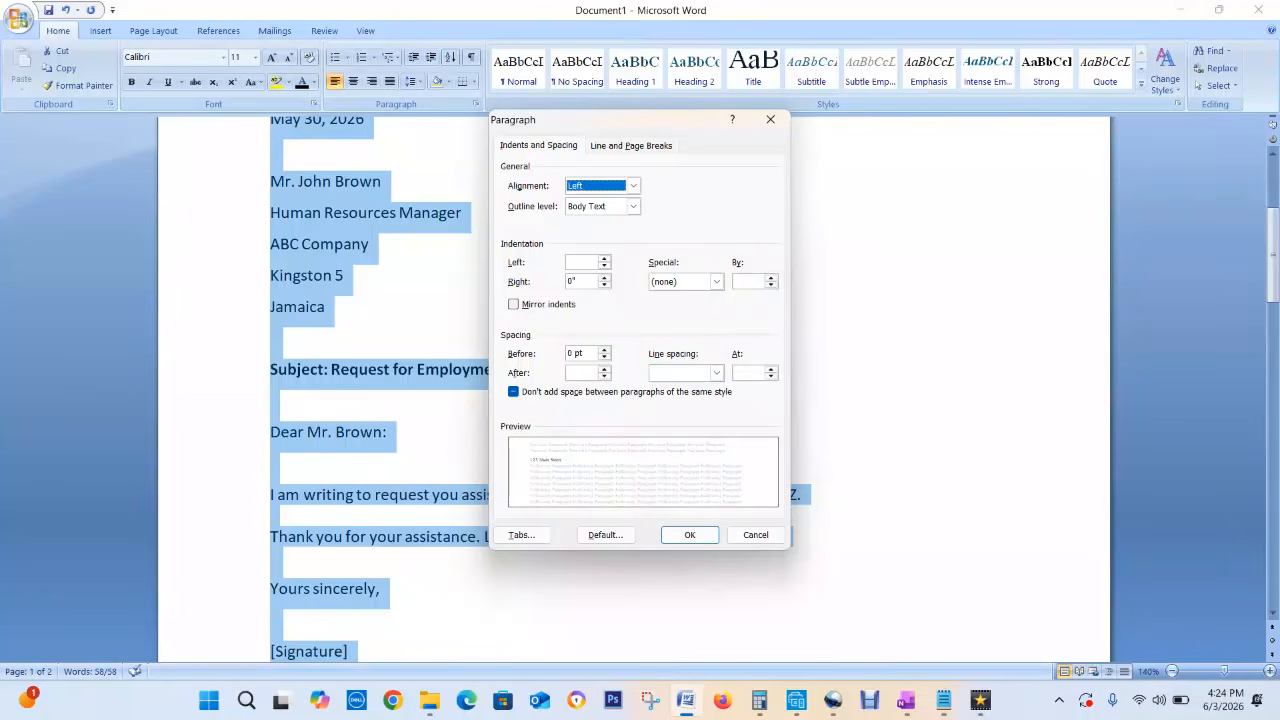
{"action": "left_click", "coordinate": [580, 262]}
{"action": "type", "text": "0"}
{"action": "left_click", "coordinate": [716, 281]}
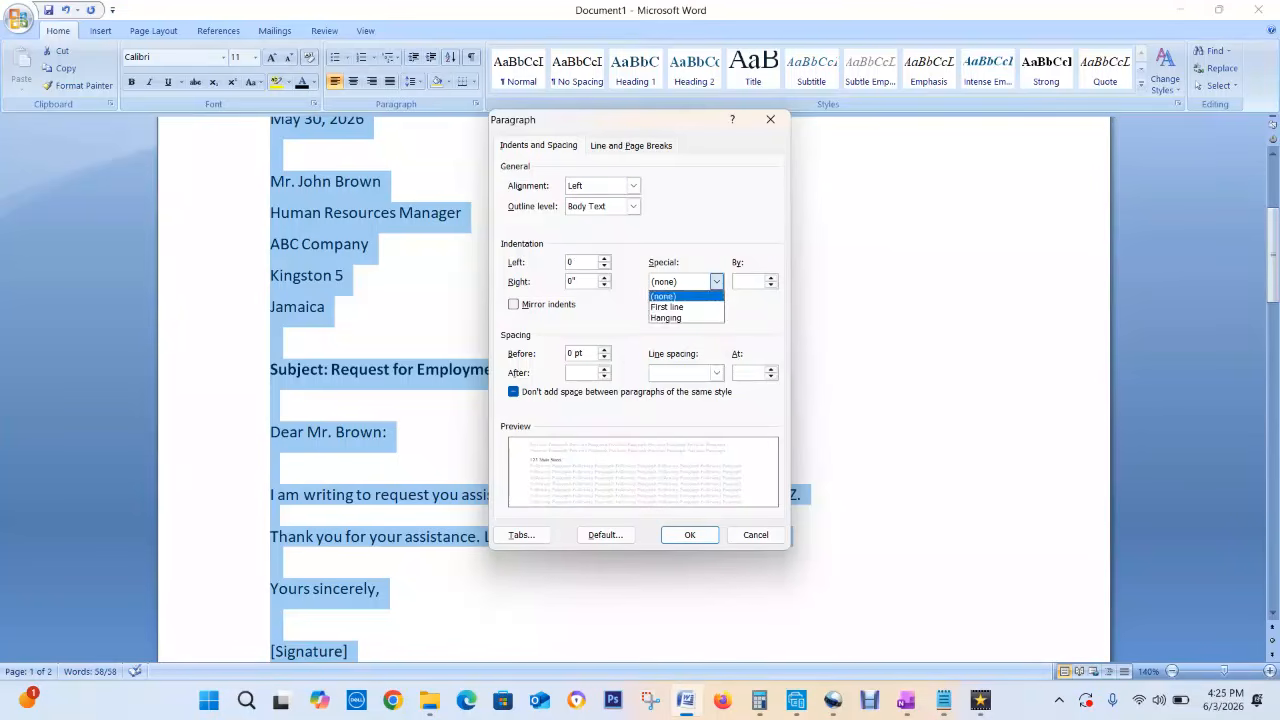
{"action": "left_click", "coordinate": [668, 296]}
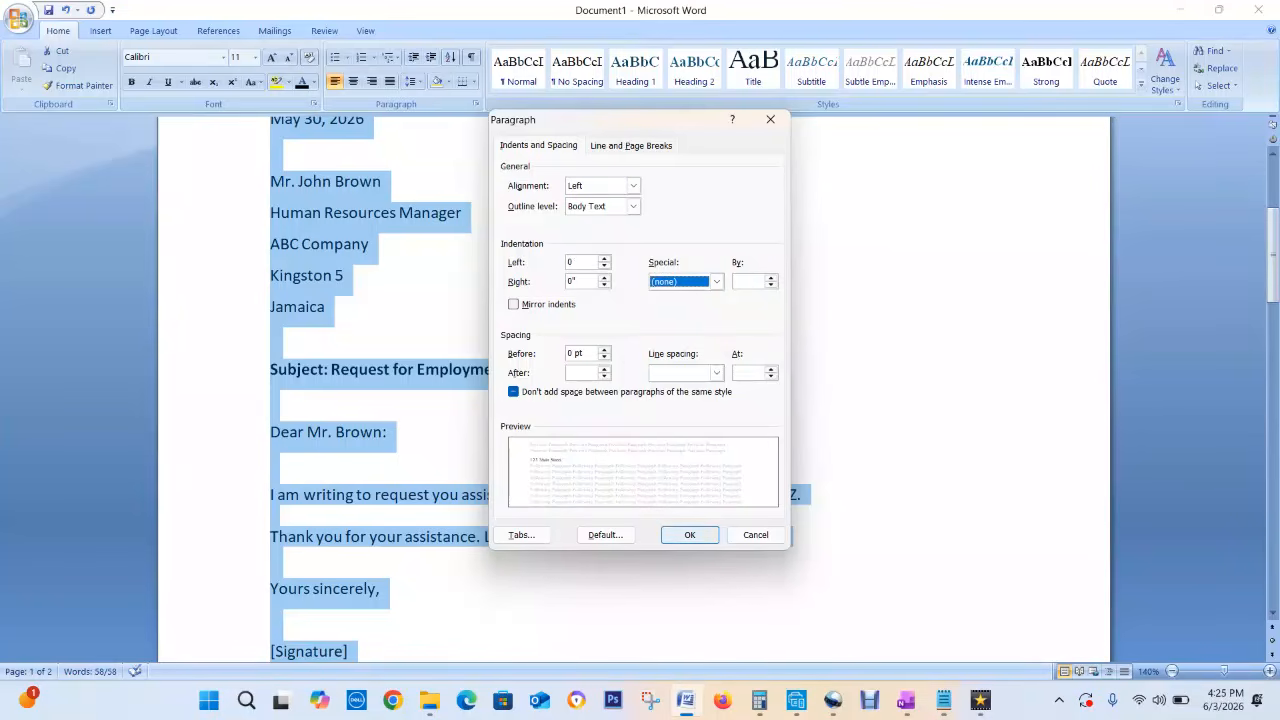
{"action": "left_click", "coordinate": [690, 535]}
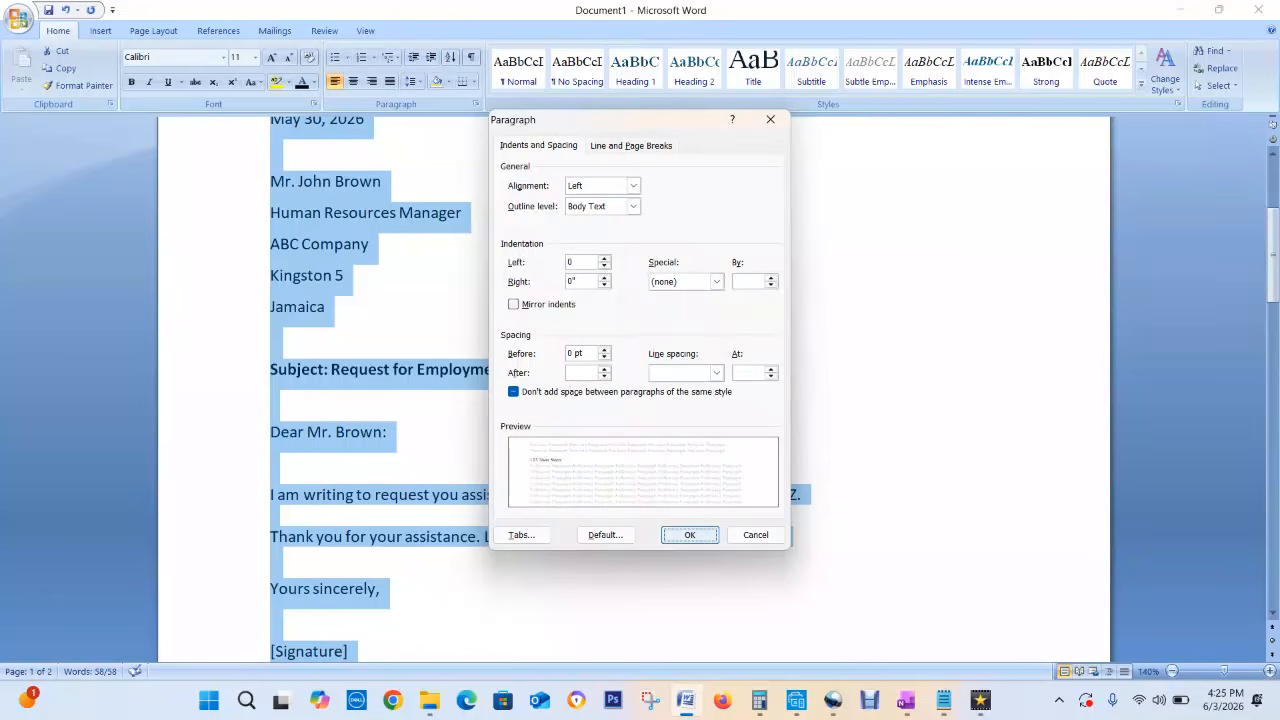
{"action": "left_click", "coordinate": [689, 534]}
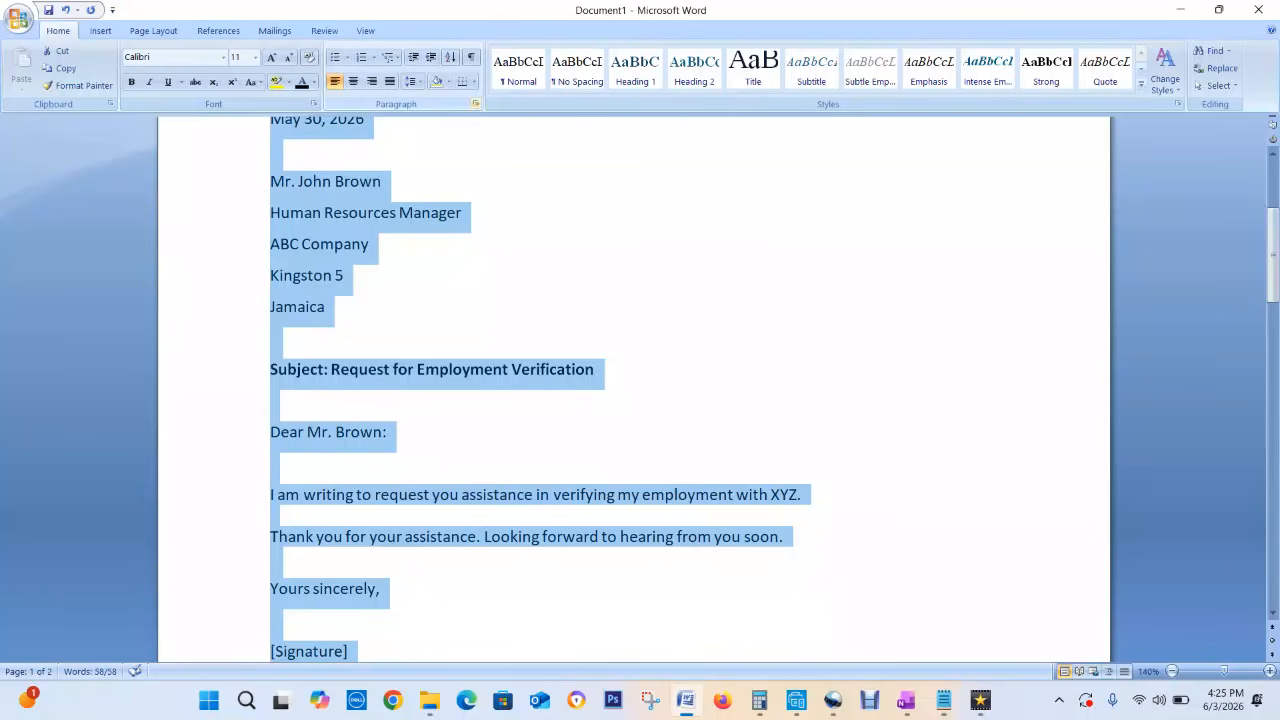
{"action": "left_click", "coordinate": [476, 104]}
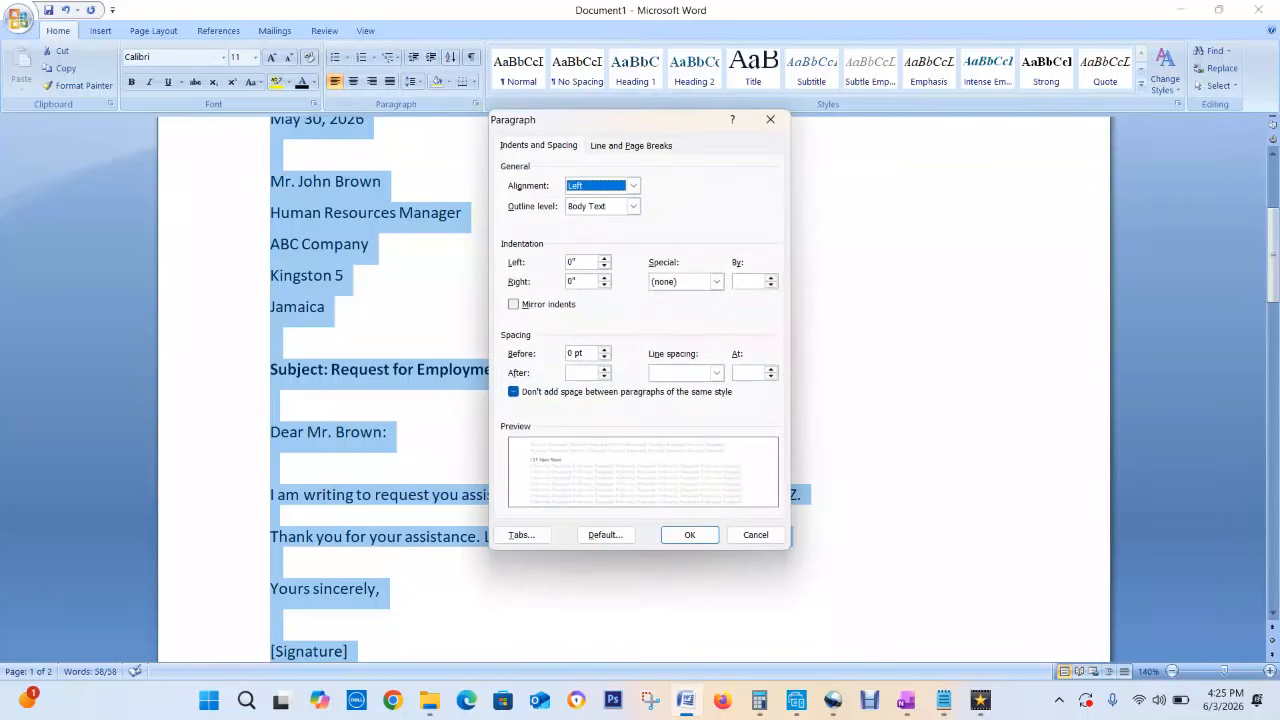
{"action": "left_click", "coordinate": [689, 534]}
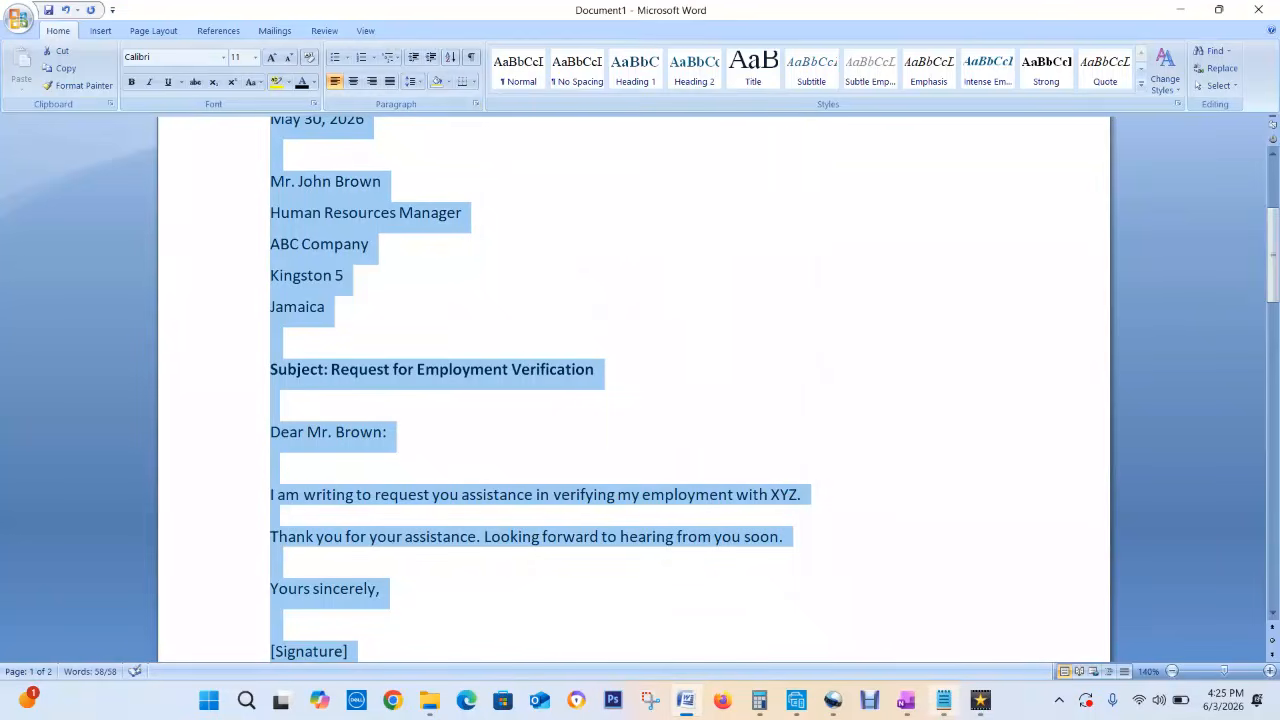
- Strike through "Step 9: Format Paragraphs Properly" in the Notepad checklist and minimize it to return to the letter
{"action": "left_click", "coordinate": [943, 700]}
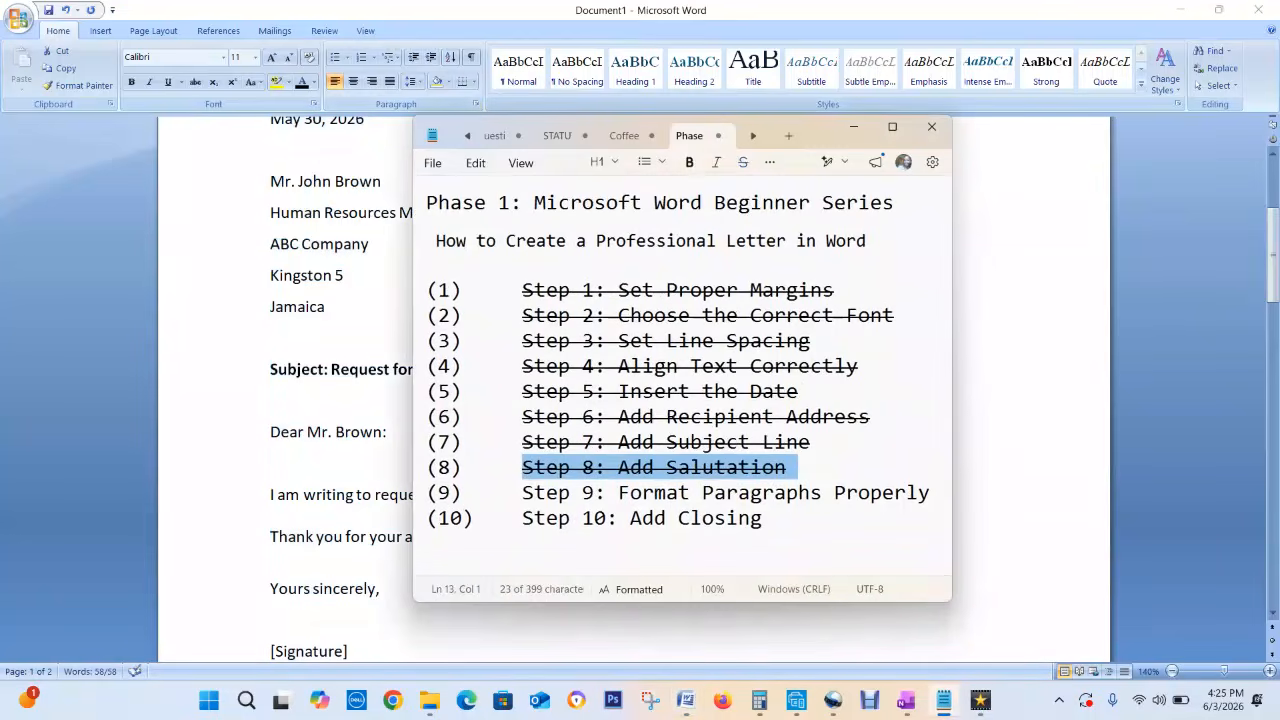
{"action": "left_click_drag", "start_coordinate": [931, 492], "coordinate": [521, 492]}
{"action": "left_click", "coordinate": [743, 162]}
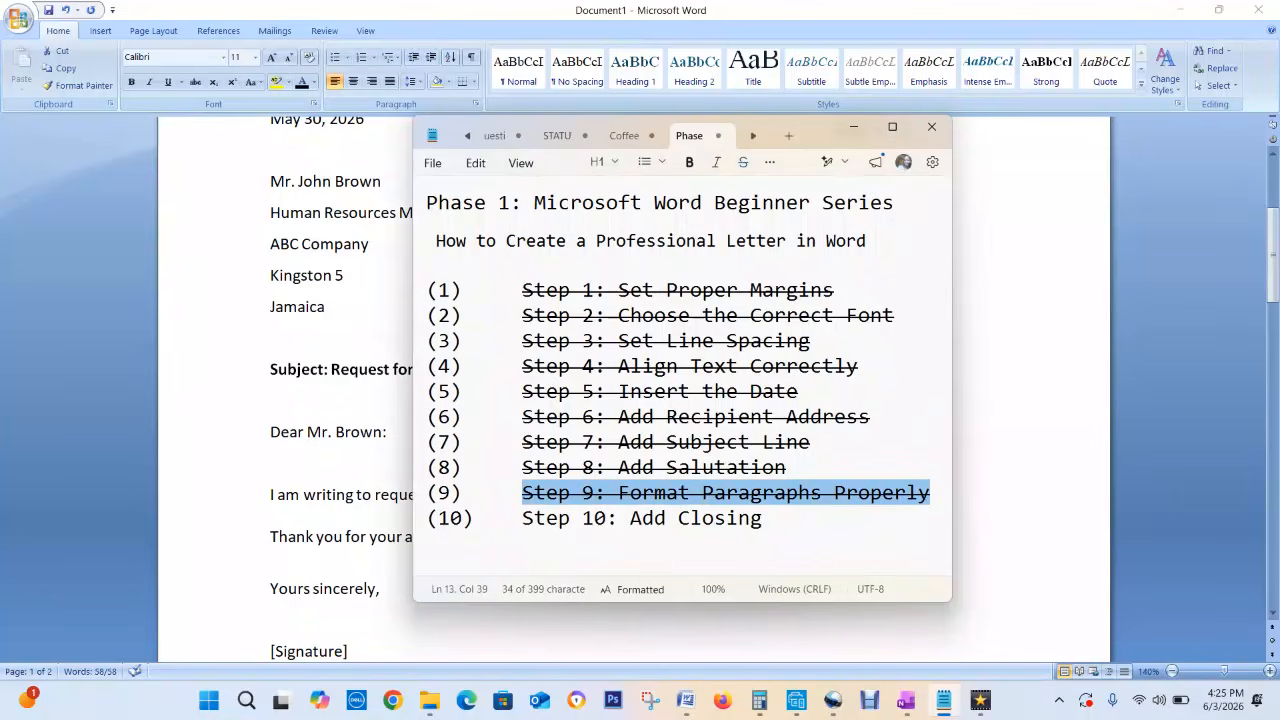
{"action": "left_click", "coordinate": [853, 127]}
- Examine the letter's closing from "Yours sincerely," through the signature placeholder to the sender's name, including the blank lines between them
{"action": "left_click_drag", "start_coordinate": [1273, 264], "coordinate": [1273, 321]}
{"action": "left_click", "coordinate": [274, 295]}
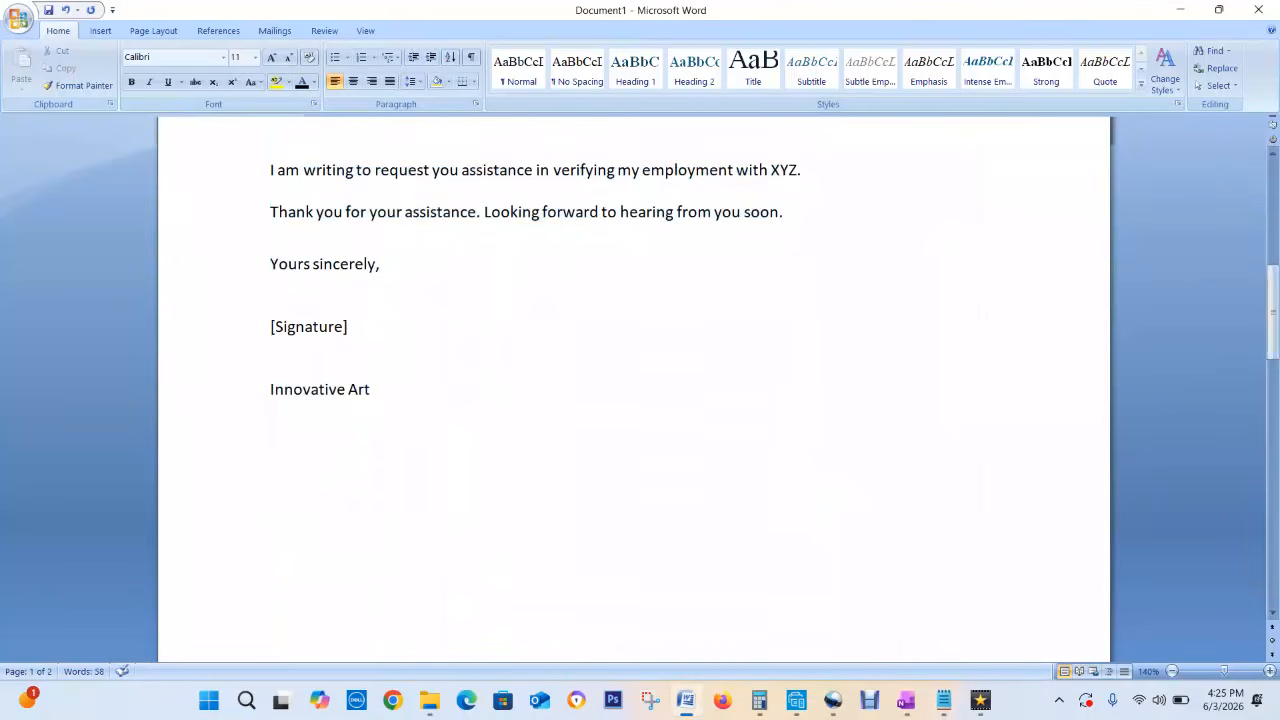
{"action": "left_click_drag", "start_coordinate": [1273, 304], "coordinate": [1273, 253]}
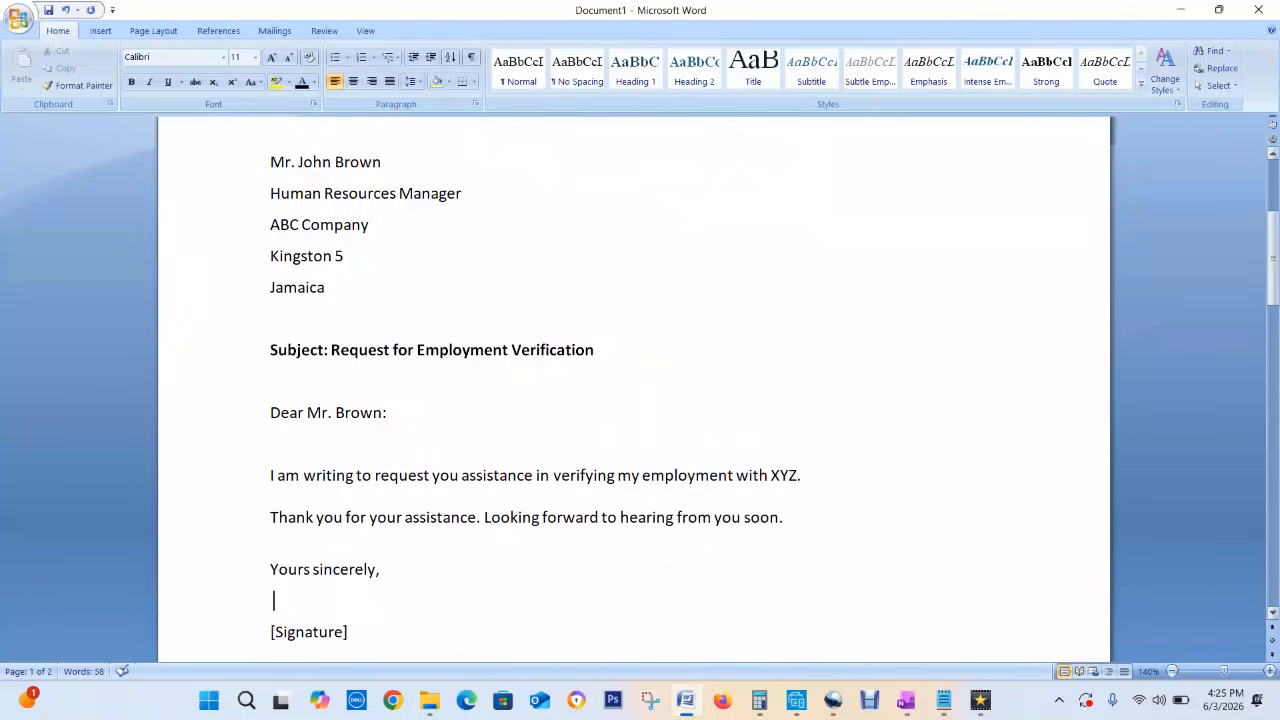
{"action": "left_click_drag", "start_coordinate": [1273, 255], "coordinate": [1273, 267]}
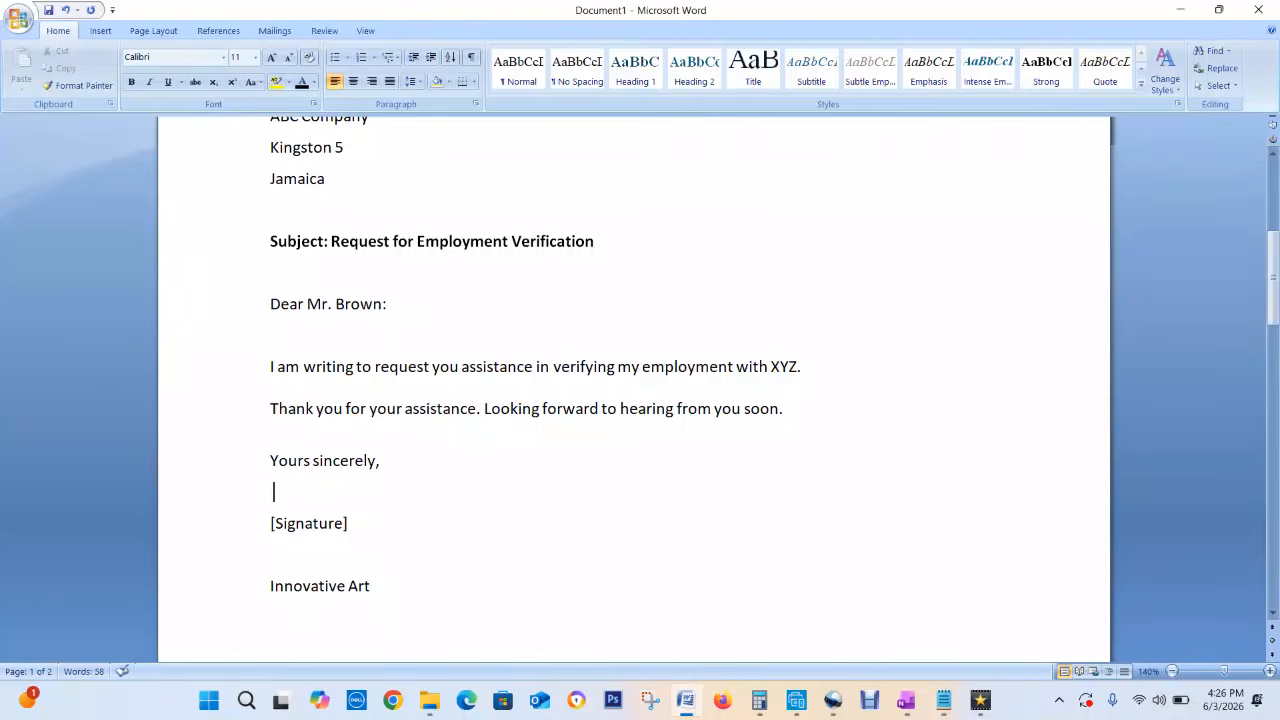
{"action": "left_click_drag", "start_coordinate": [372, 588], "coordinate": [72, 590]}
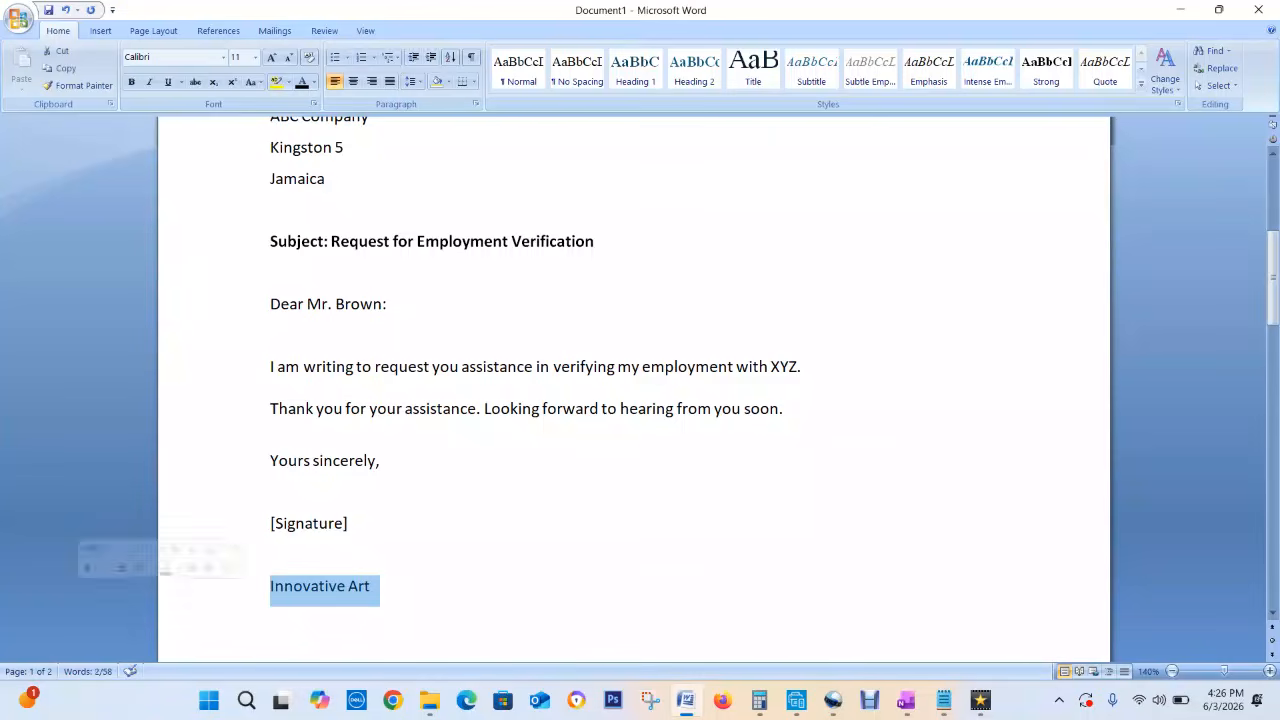
{"action": "left_click", "coordinate": [381, 461]}
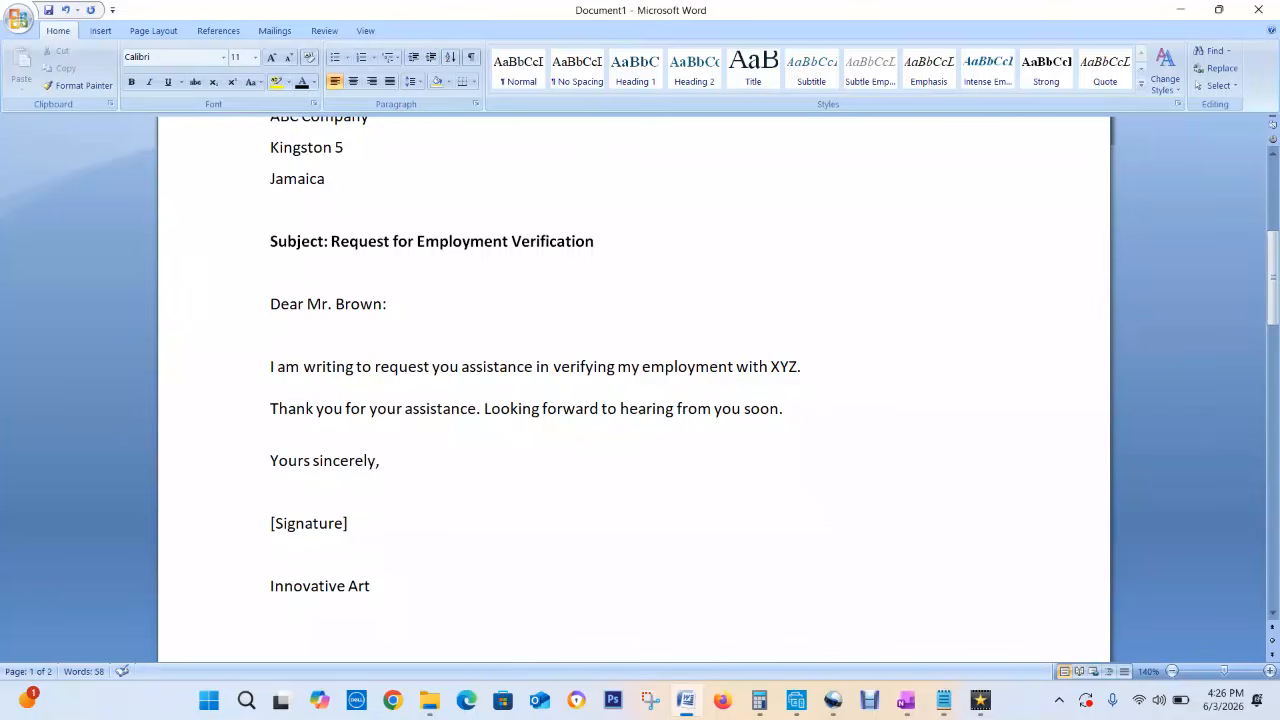
- Strike through "Step 10: Add Closing" in the Notepad checklist and minimize it to review the letter
{"action": "left_click", "coordinate": [943, 701]}
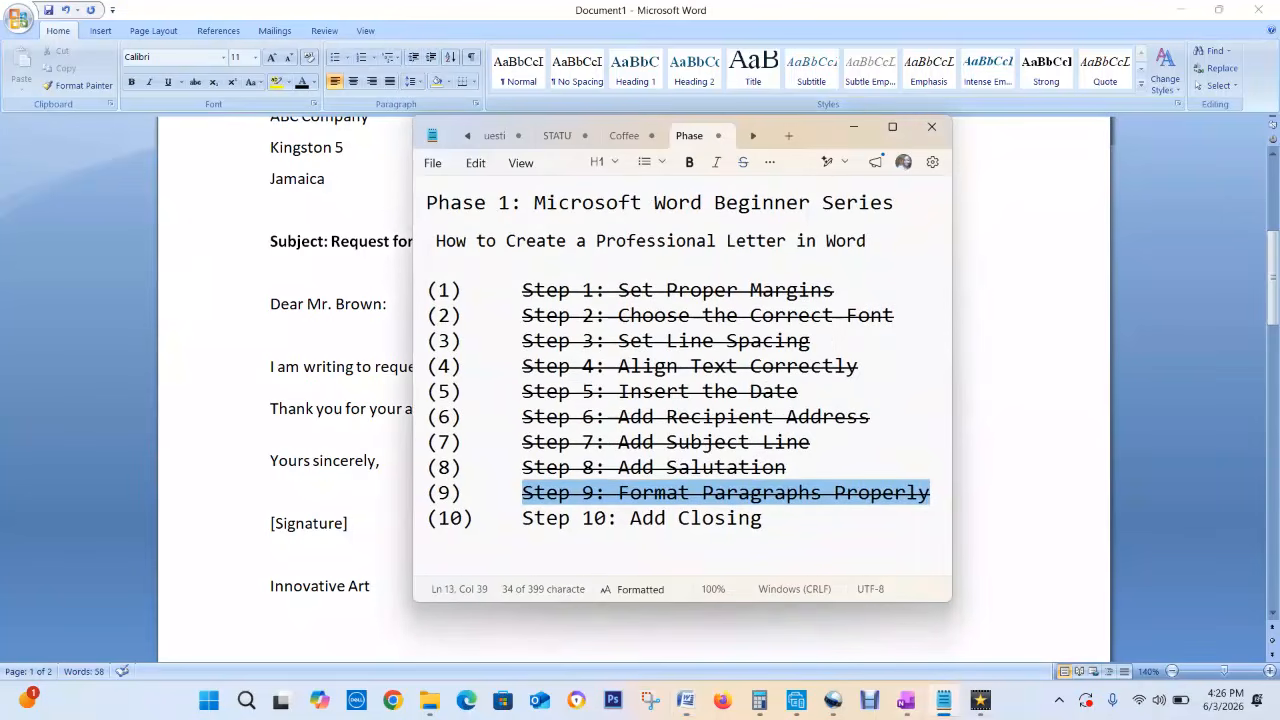
{"action": "left_click_drag", "start_coordinate": [765, 518], "coordinate": [522, 518]}
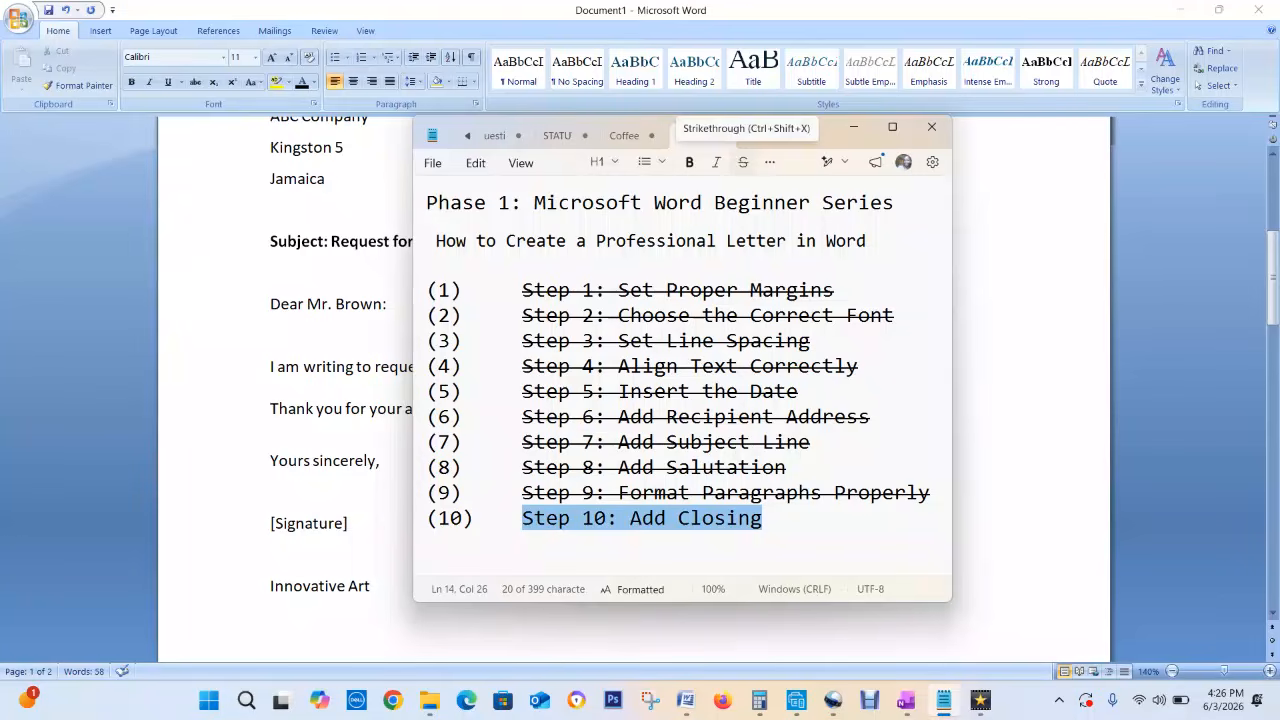
{"action": "key", "text": "ctrl+shift+x"}
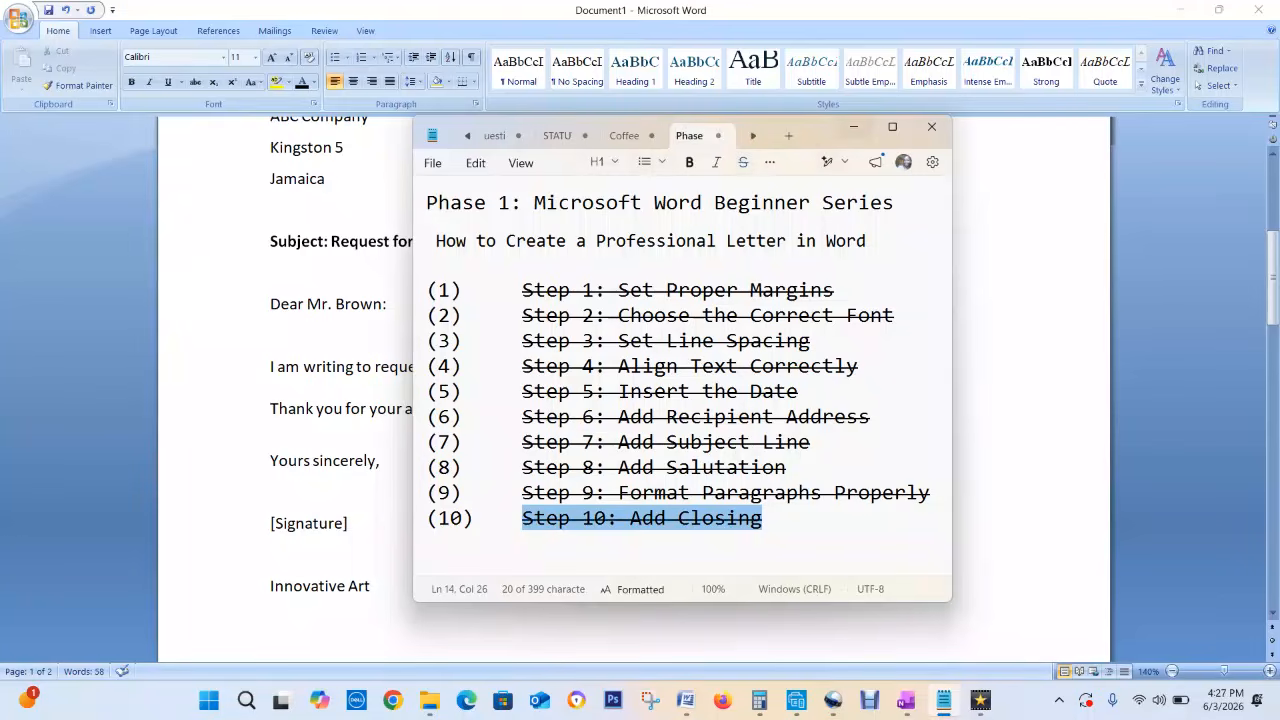
{"action": "left_click", "coordinate": [854, 127]}
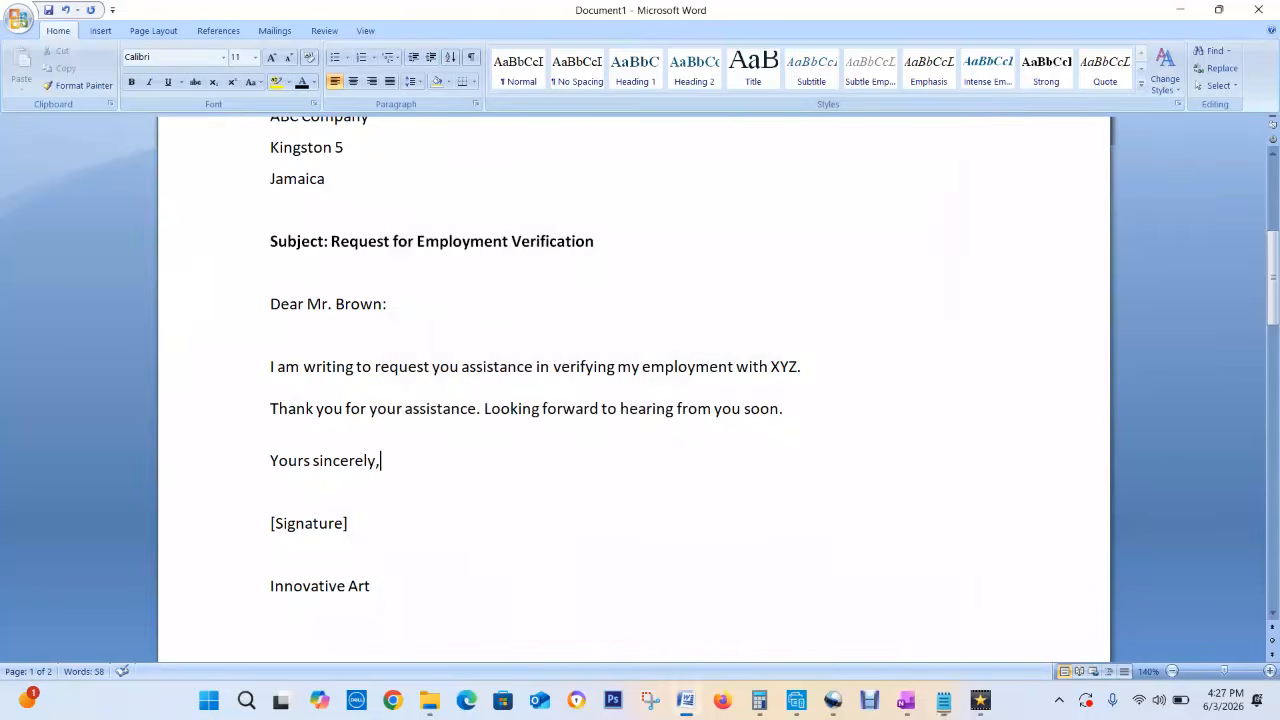
{"action": "mouse_move", "coordinate": [1273, 264]}
{"action": "left_mouse_down"}
{"action": "mouse_move", "coordinate": [1273, 204]}
{"action": "mouse_move", "coordinate": [1273, 250]}
{"action": "left_mouse_up"}
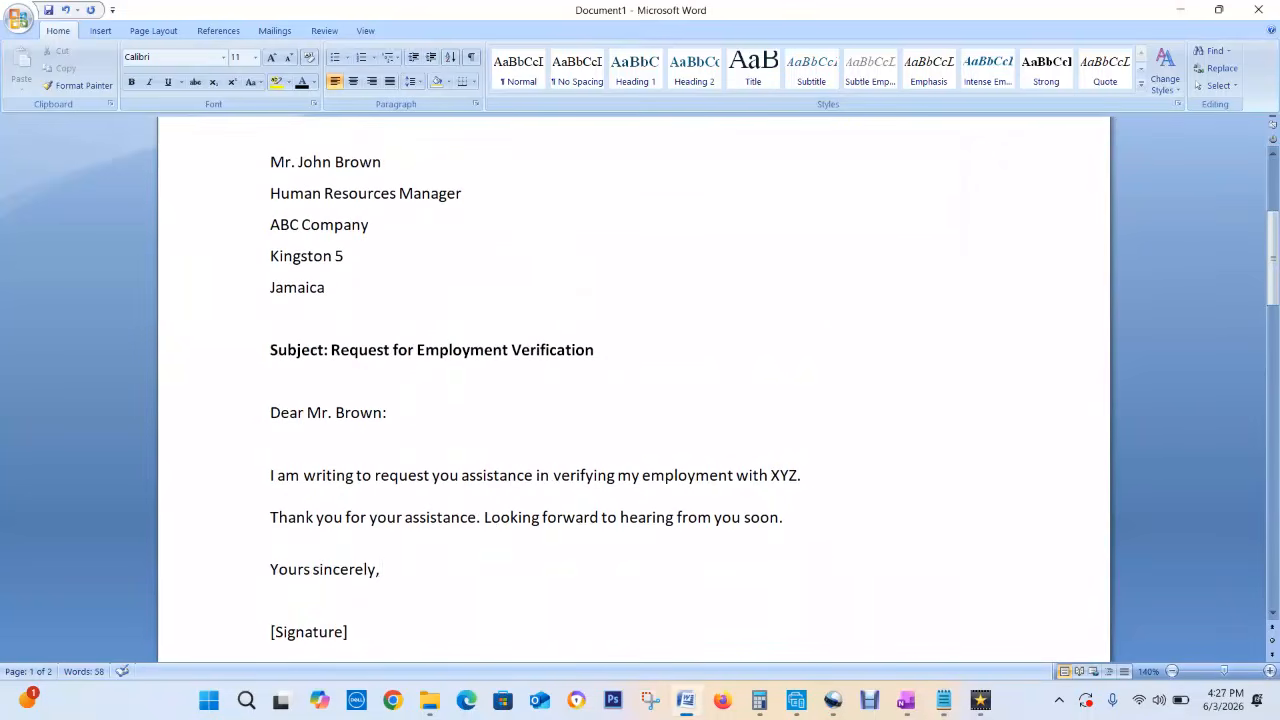